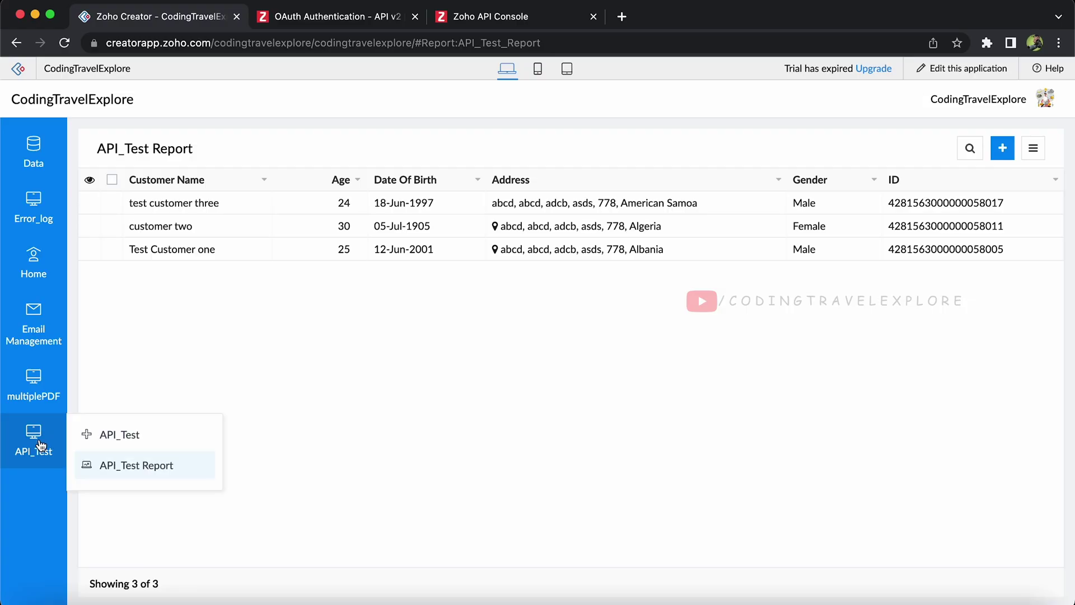
# Step: View the API_Test Report, inspect test customer three's record details, then return to the full table
pyautogui.click(111, 466)
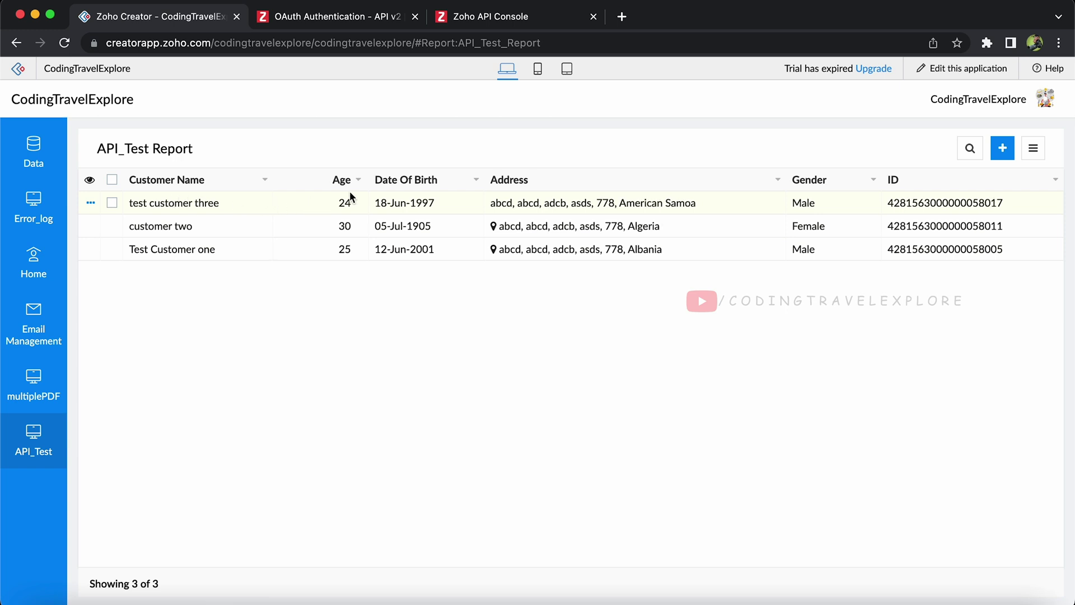
pyautogui.click(303, 203)
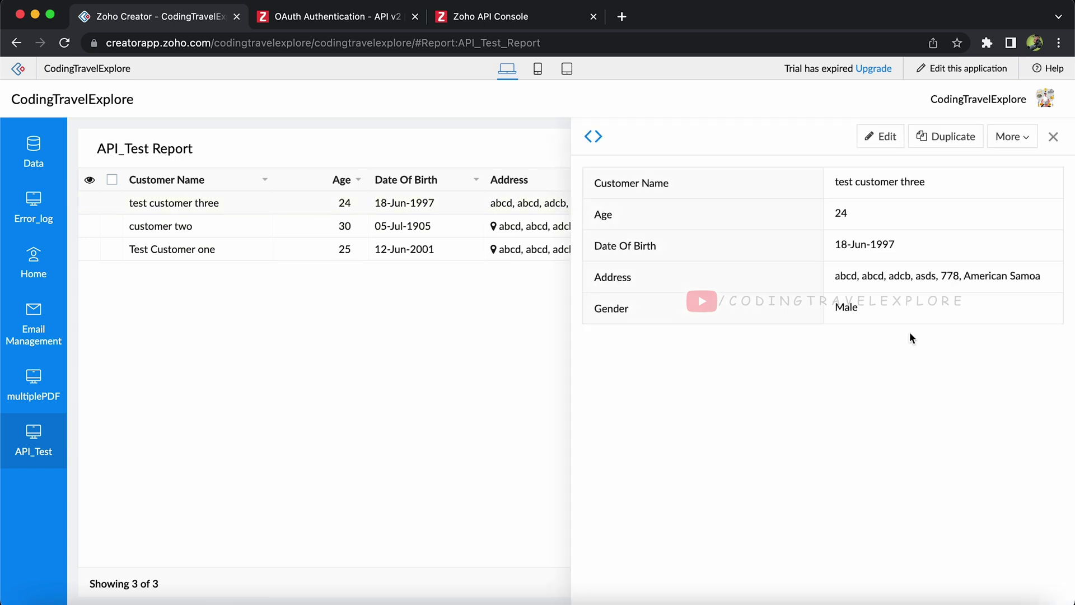
pyautogui.click(1055, 138)
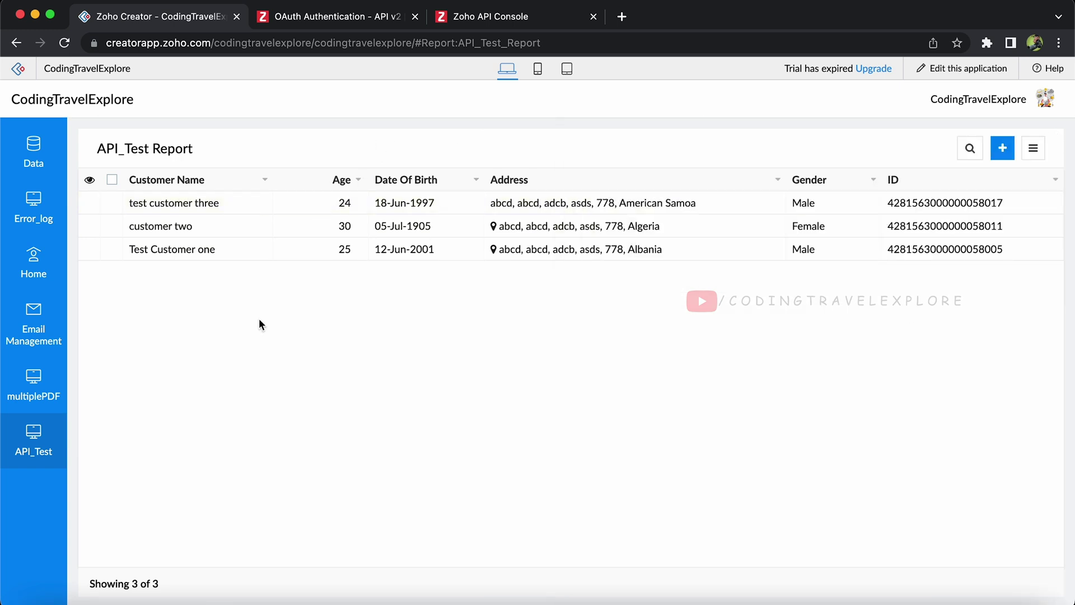
# Step: Load the generate-token.html documentation page, review it, then move to the Zoho API Console
pyautogui.click(338, 18)
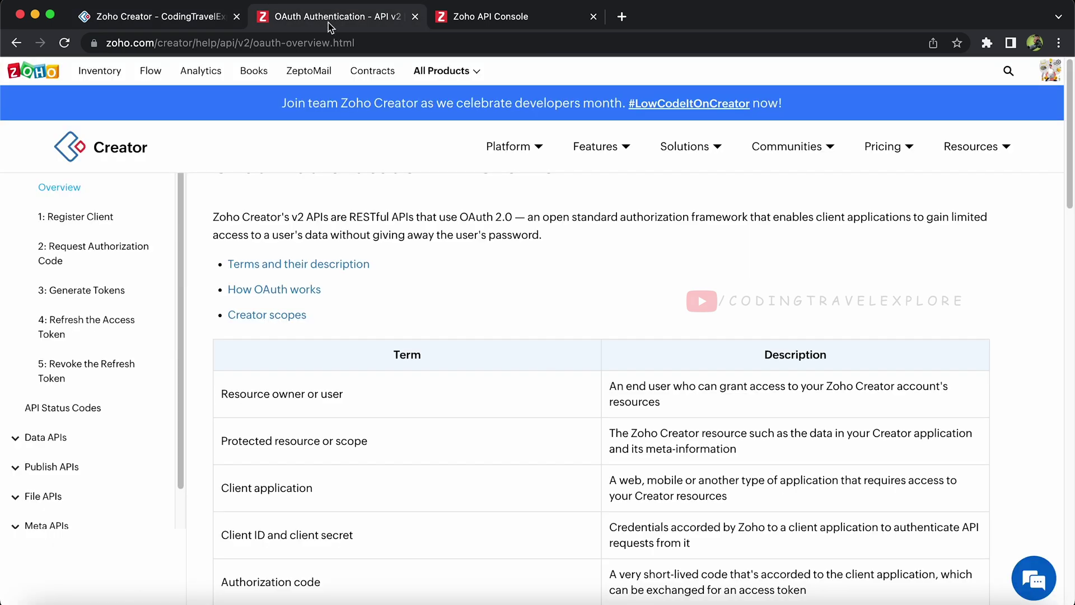
pyautogui.click(355, 43)
pyautogui.hotkey('ctrl', 'v')
pyautogui.press('Return')
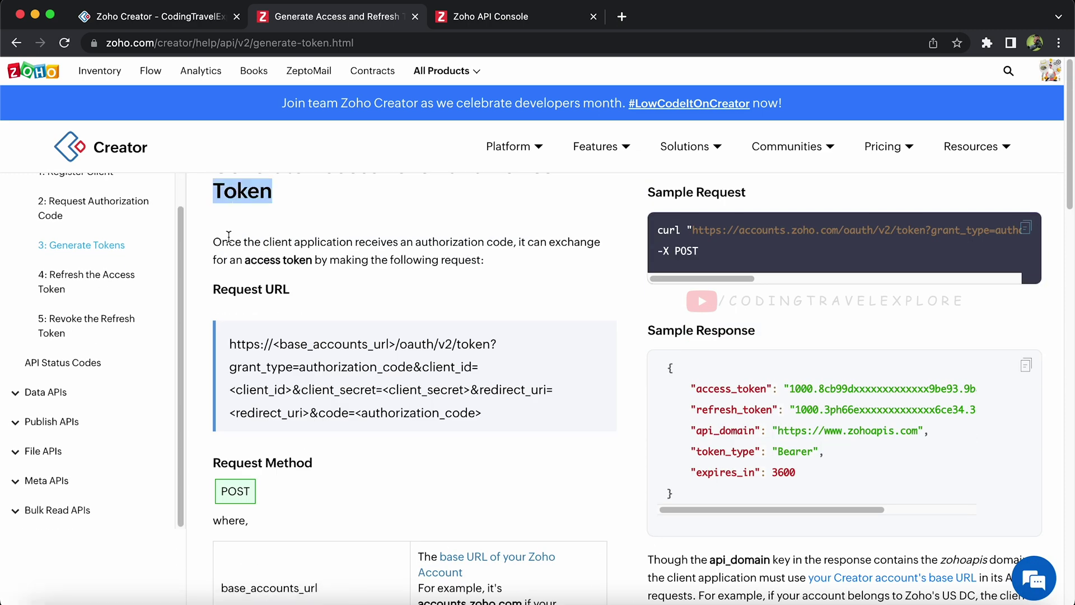
pyautogui.scroll(-3, 587, 311)
pyautogui.scroll(-3, 587, 313)
pyautogui.moveTo(269, 331); pyautogui.dragTo(318, 332)
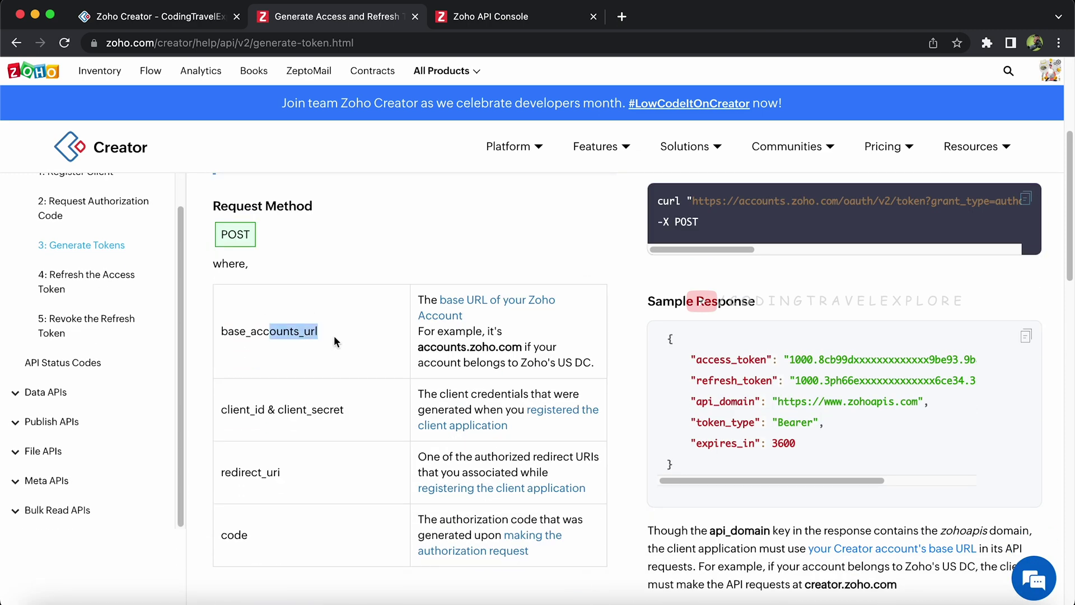
pyautogui.moveTo(289, 409); pyautogui.dragTo(342, 410)
pyautogui.click(494, 19)
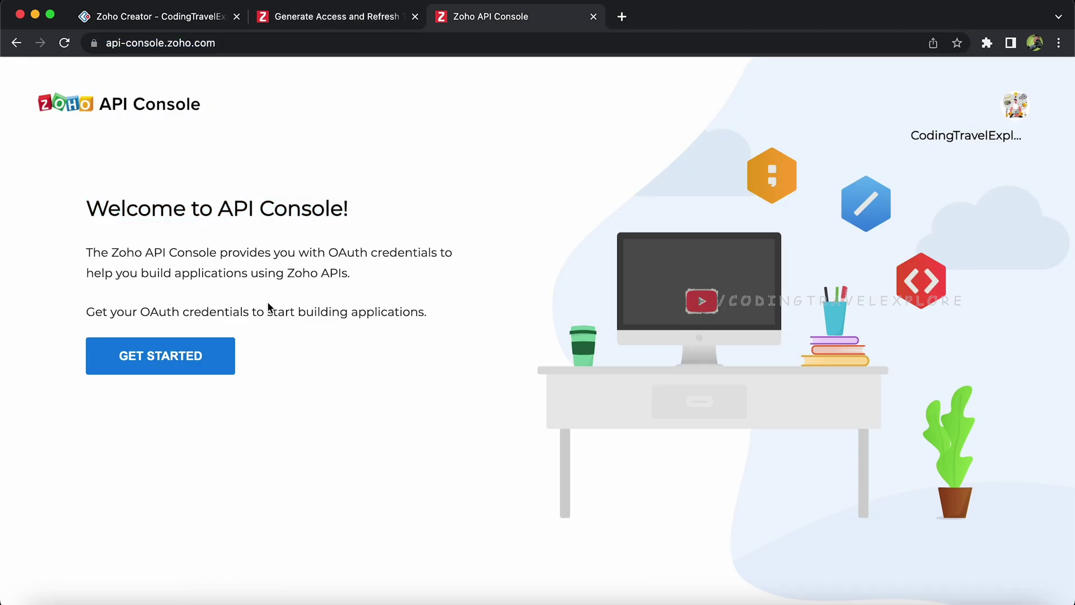
# Step: Register a Self Client in the API Console, producing its Client ID and Client Secret
pyautogui.click(201, 357)
pyautogui.click(629, 384)
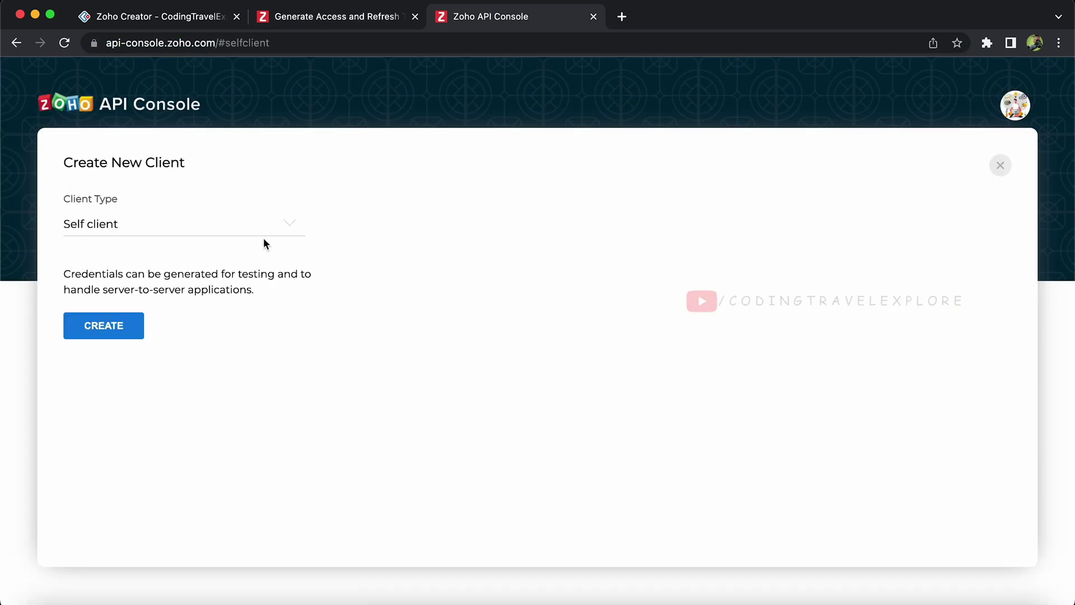
pyautogui.click(110, 330)
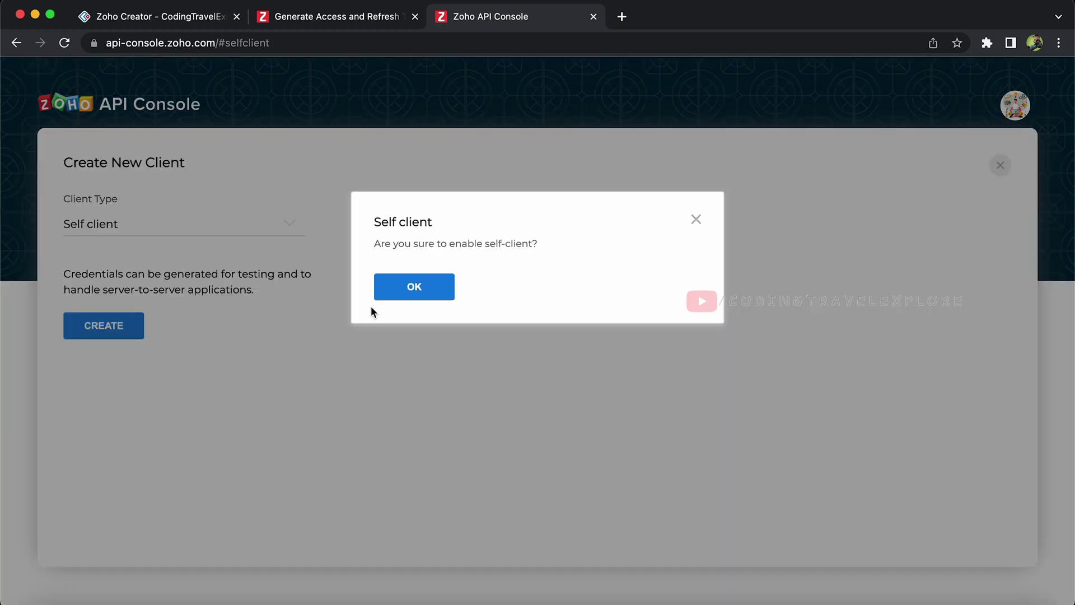
pyautogui.click(410, 288)
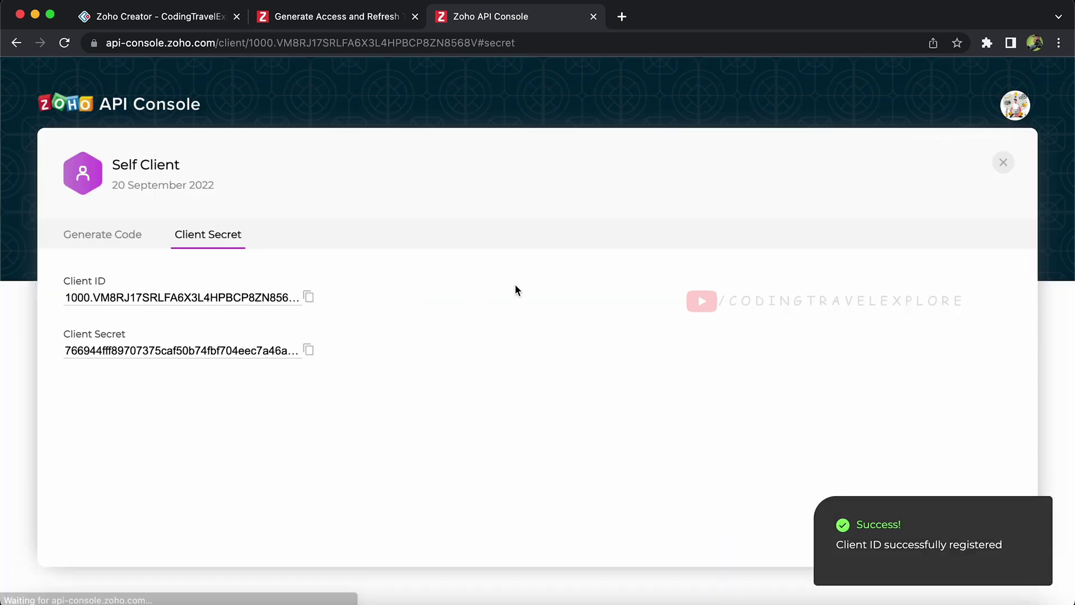
pyautogui.doubleClick(84, 280)
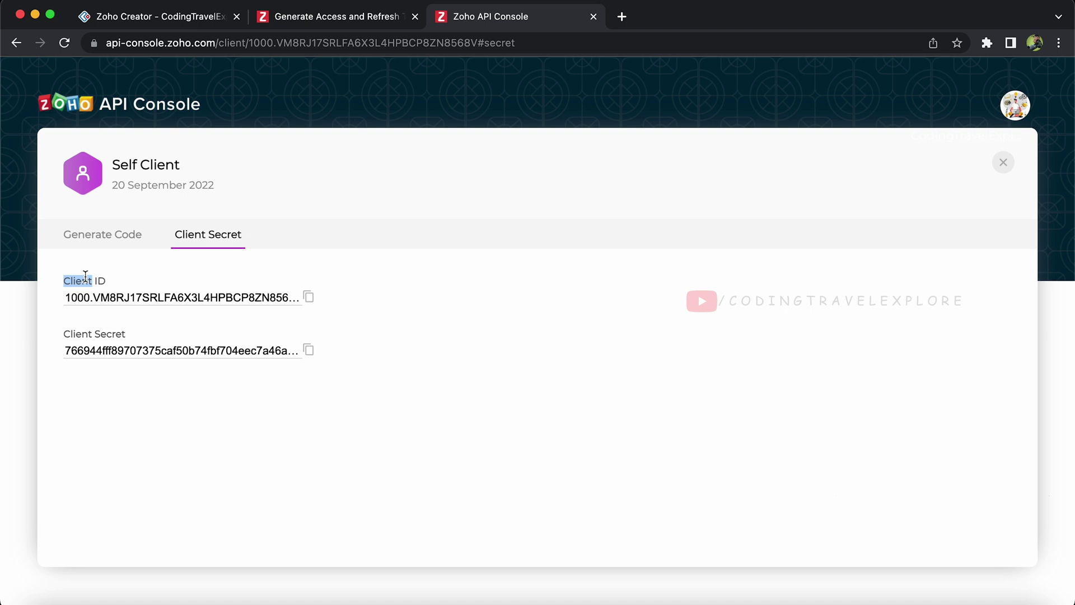
# Step: Review the client_id, client_secret and code parameters, then start the Self Client's code generation form
pyautogui.doubleClick(106, 334)
pyautogui.click(320, 19)
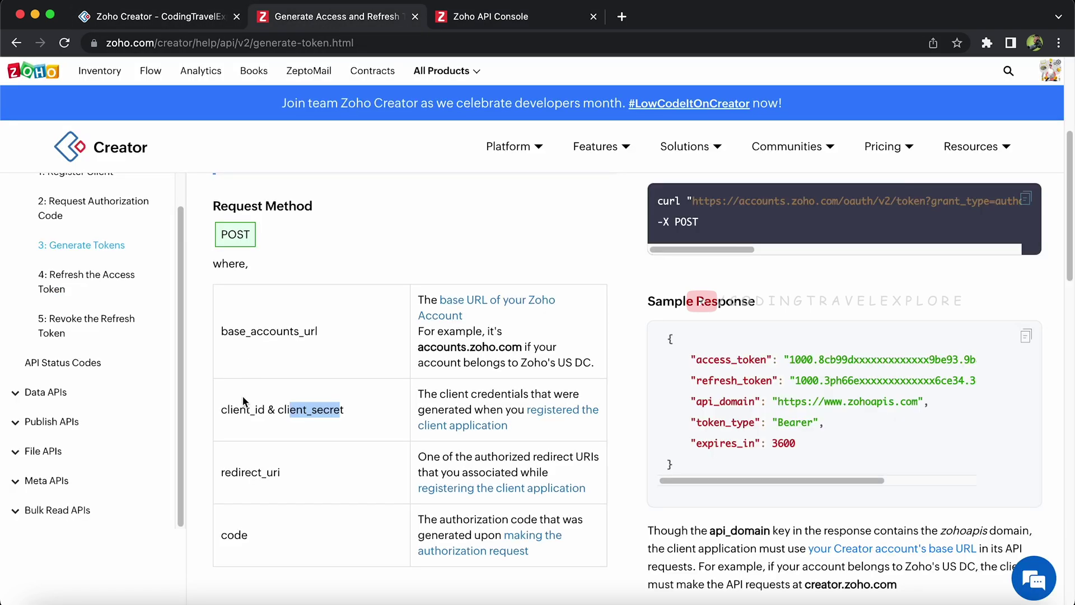
pyautogui.moveTo(242, 406); pyautogui.dragTo(319, 412)
pyautogui.doubleClick(241, 534)
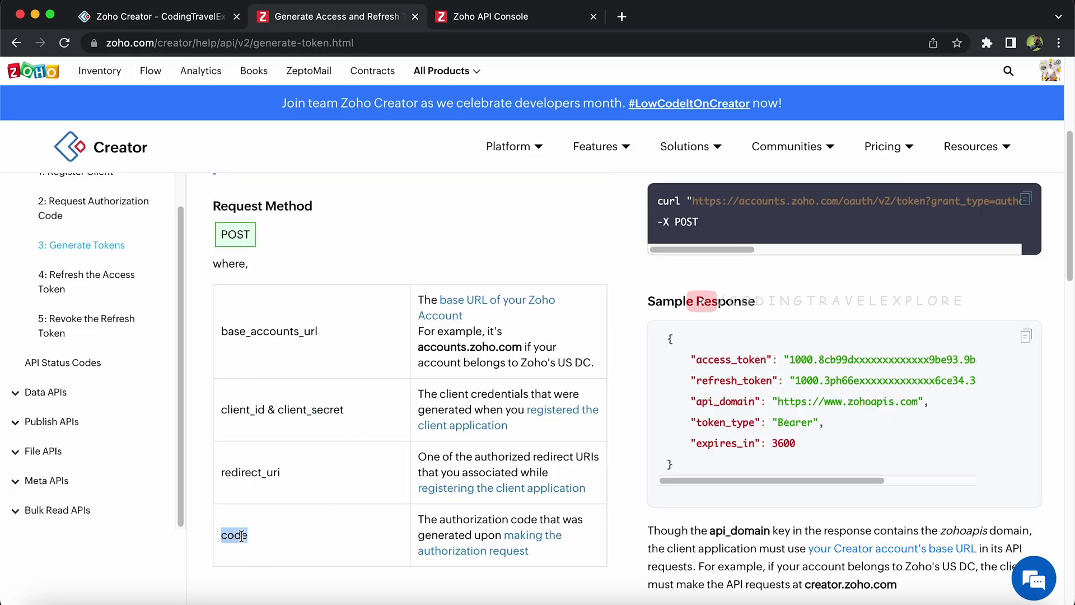
pyautogui.click(331, 552)
pyautogui.click(500, 18)
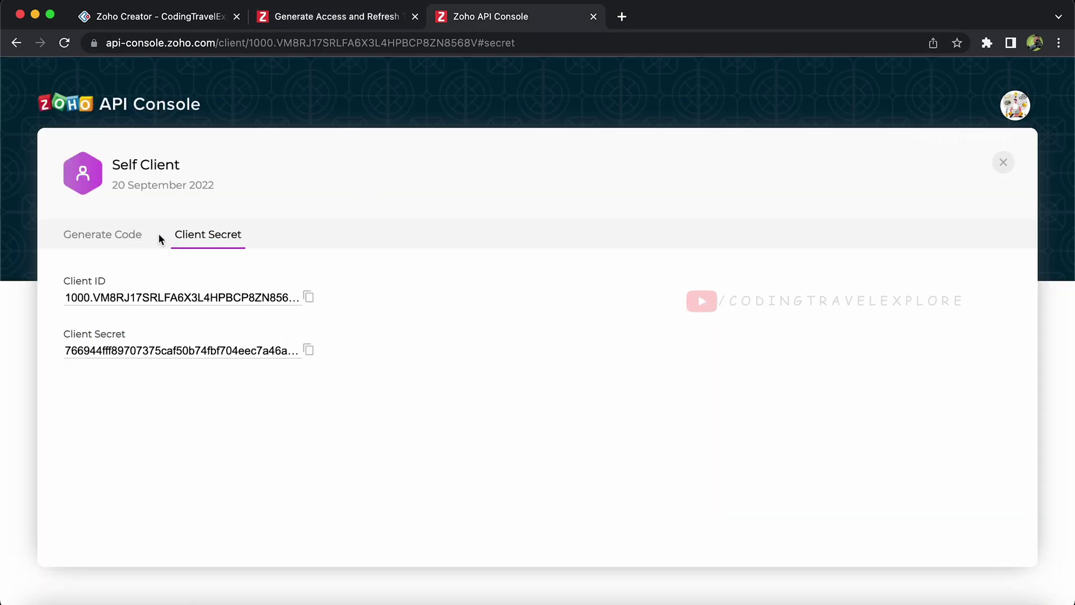
pyautogui.click(118, 239)
# Step: In Data APIs, review Get Record - Detail View and select its ZohoCreator.report.READ scope
pyautogui.click(326, 22)
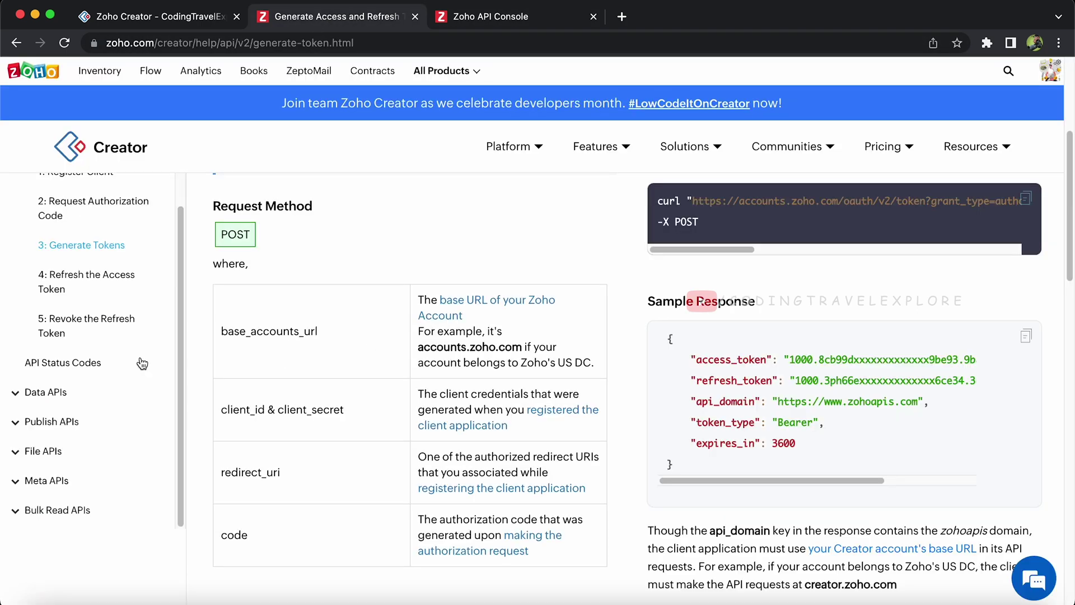
pyautogui.click(51, 394)
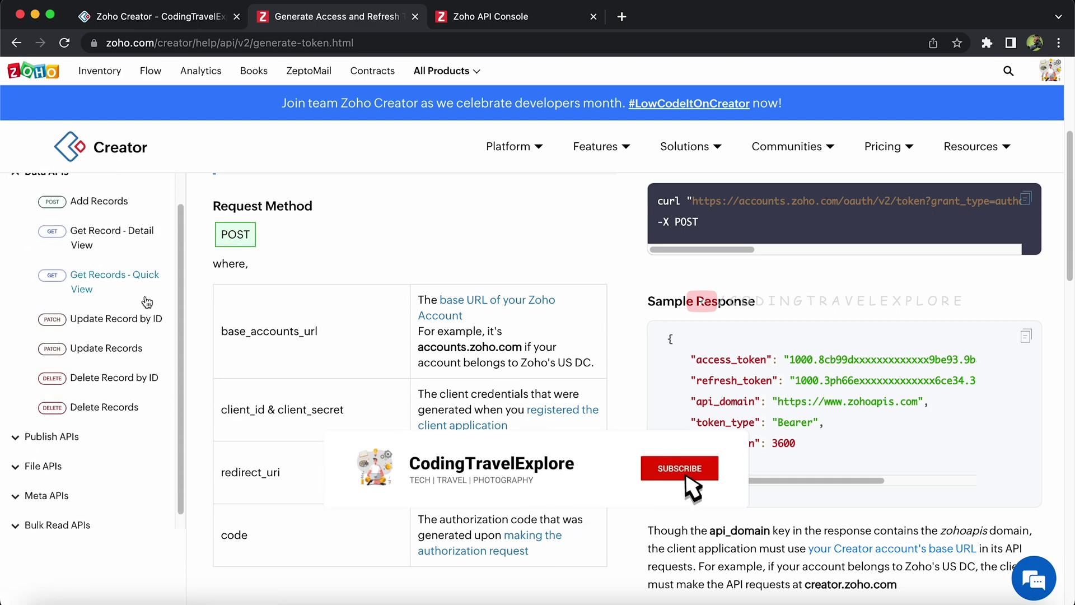
pyautogui.click(96, 236)
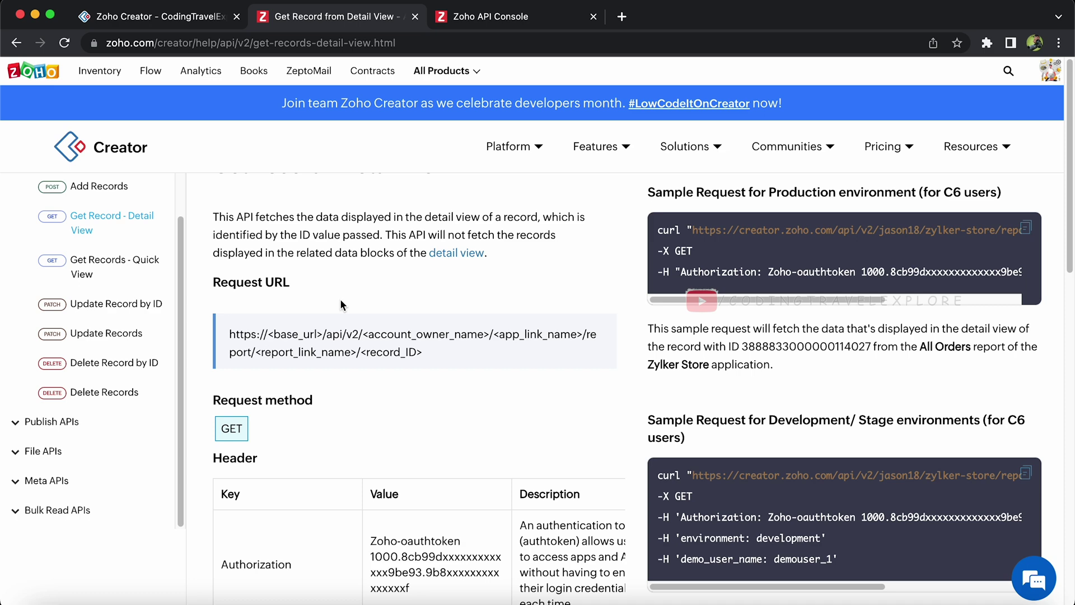
pyautogui.moveTo(213, 217)
pyautogui.mouseDown()
pyautogui.moveTo(405, 213)
pyautogui.moveTo(581, 249)
pyautogui.mouseUp()
pyautogui.click(520, 275)
pyautogui.scroll(-1, 519, 275)
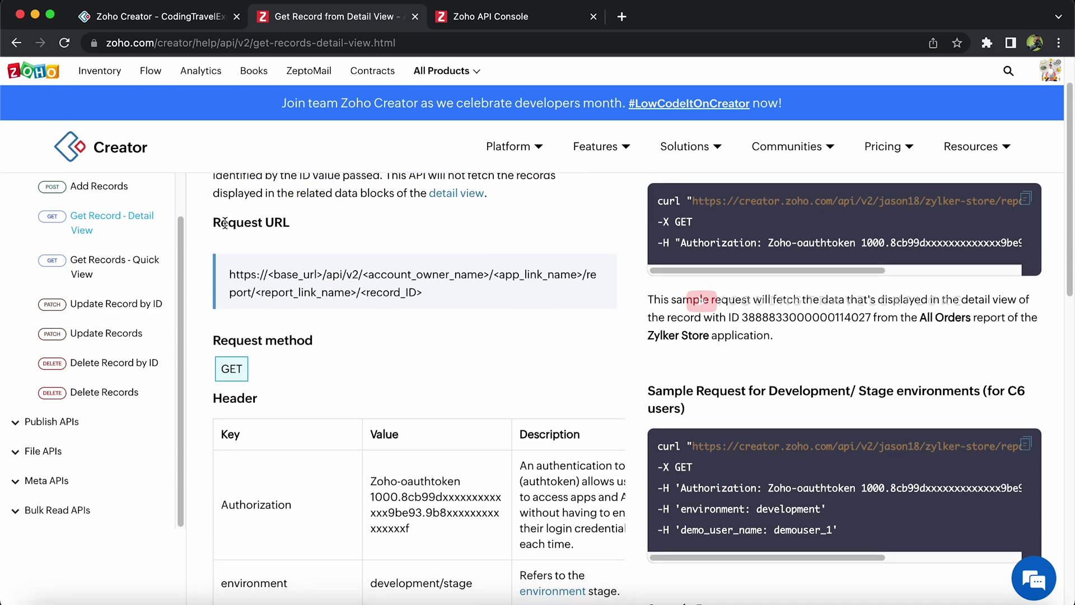
pyautogui.moveTo(422, 292); pyautogui.dragTo(228, 275)
pyautogui.click(408, 240)
pyautogui.scroll(-3, 408, 241)
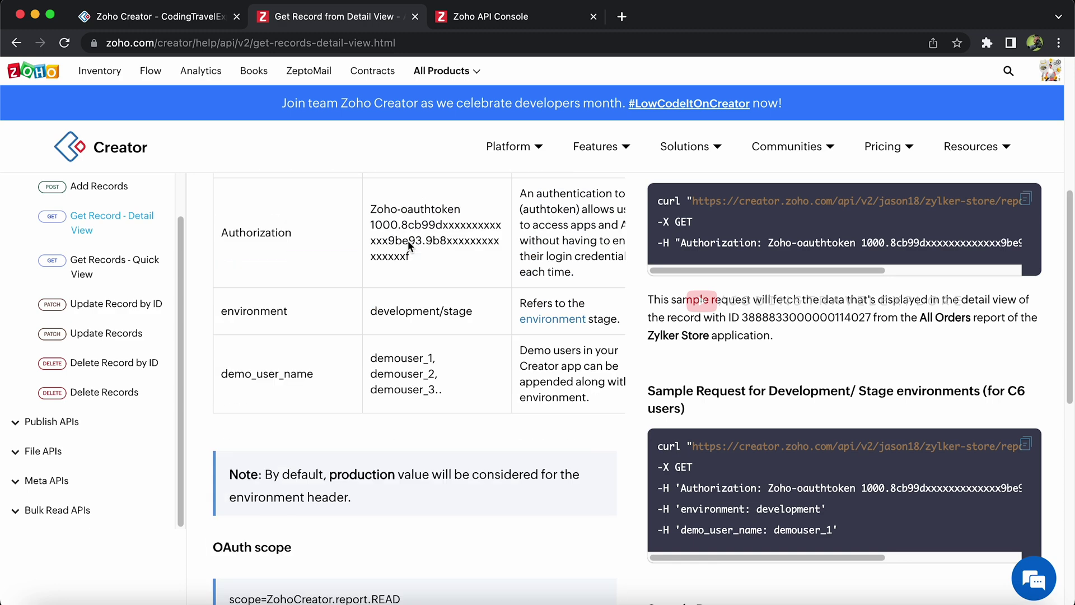
pyautogui.scroll(2, 287, 256)
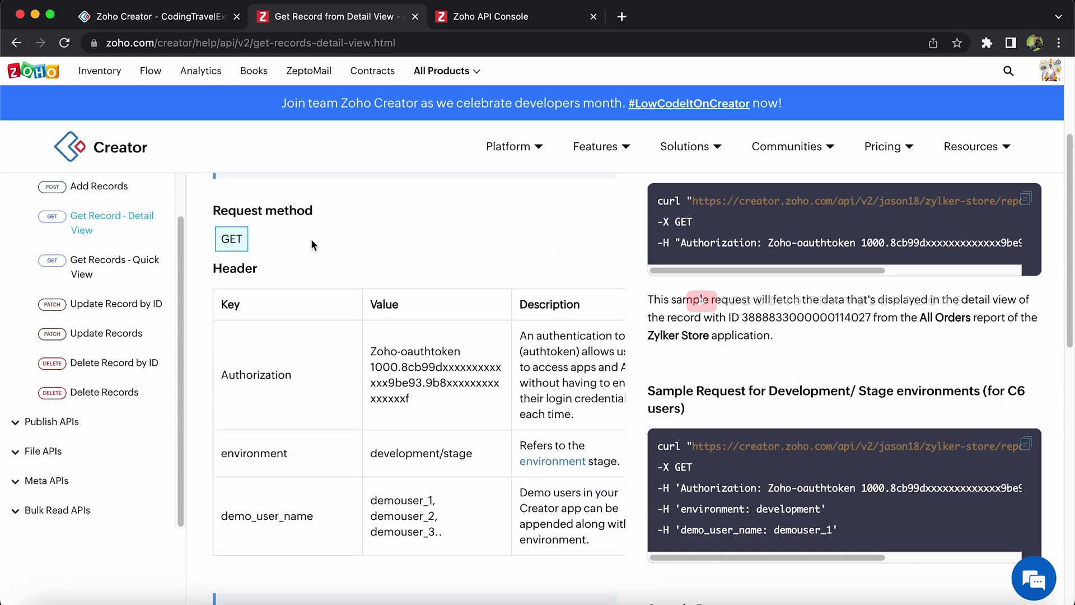
pyautogui.scroll(-3, 311, 239)
pyautogui.scroll(-2, 316, 253)
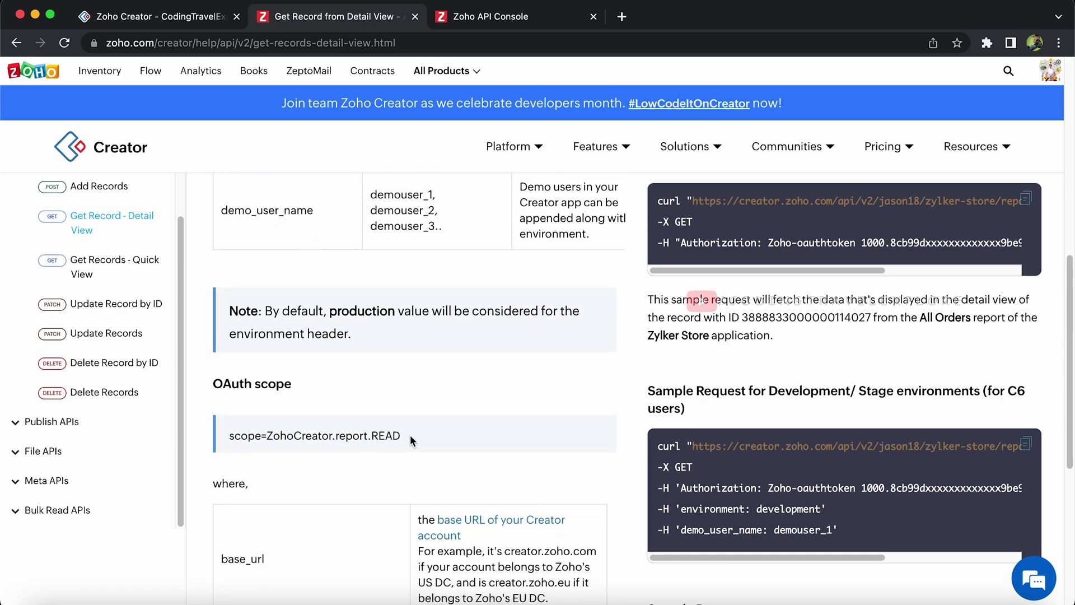
pyautogui.moveTo(410, 440); pyautogui.dragTo(270, 433)
pyautogui.press('super+c')
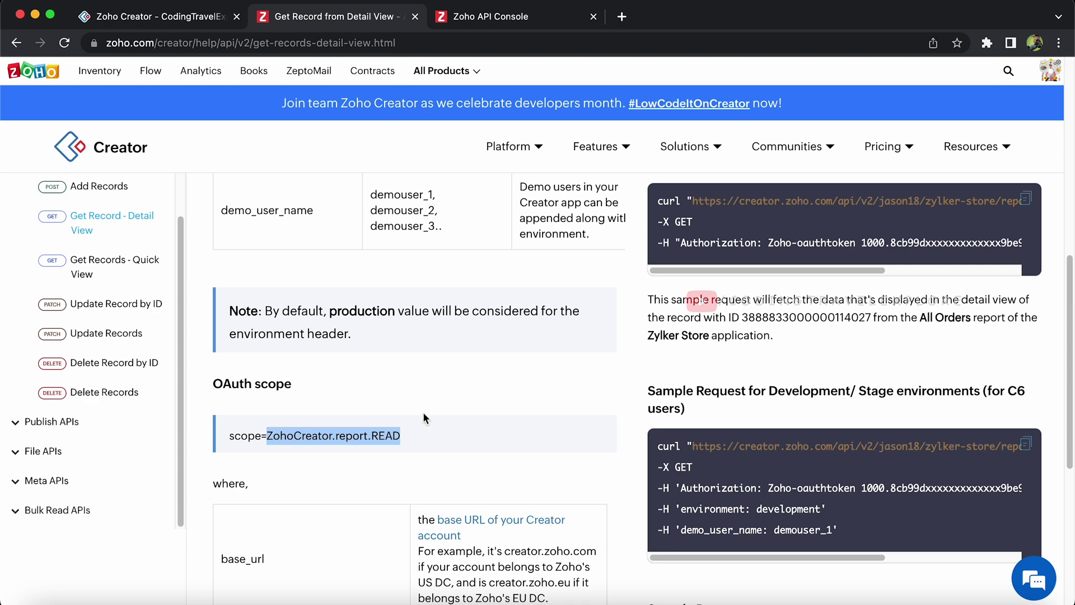
# Step: Generate an authorization code for scope ZohoCreator.report.READ valid for 10 minutes
pyautogui.click(500, 22)
pyautogui.press('super+v')
pyautogui.click(133, 370)
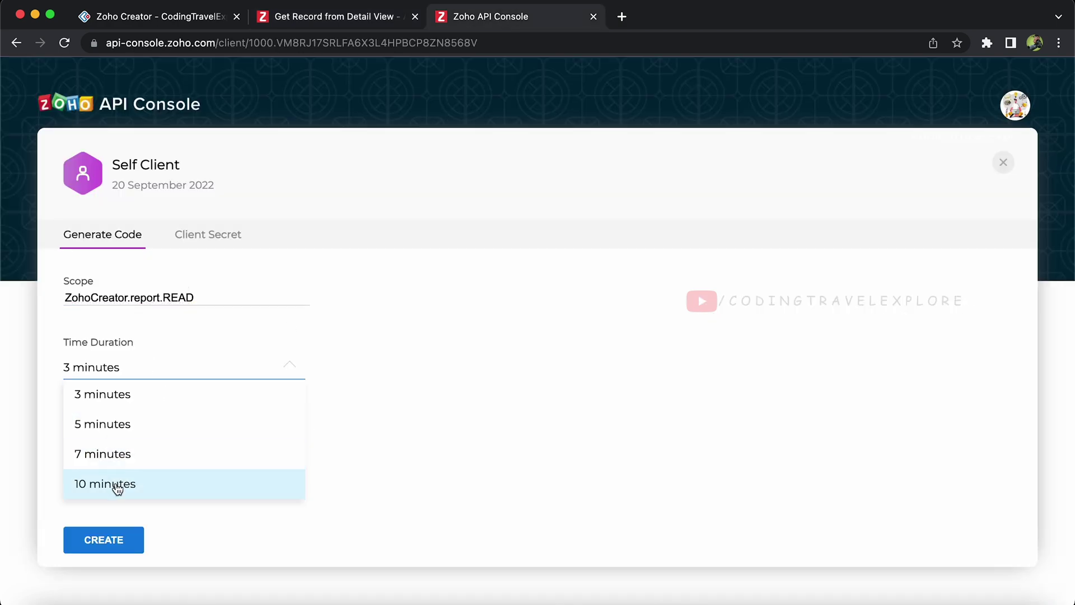
pyautogui.click(115, 483)
pyautogui.click(304, 440)
pyautogui.write('test')
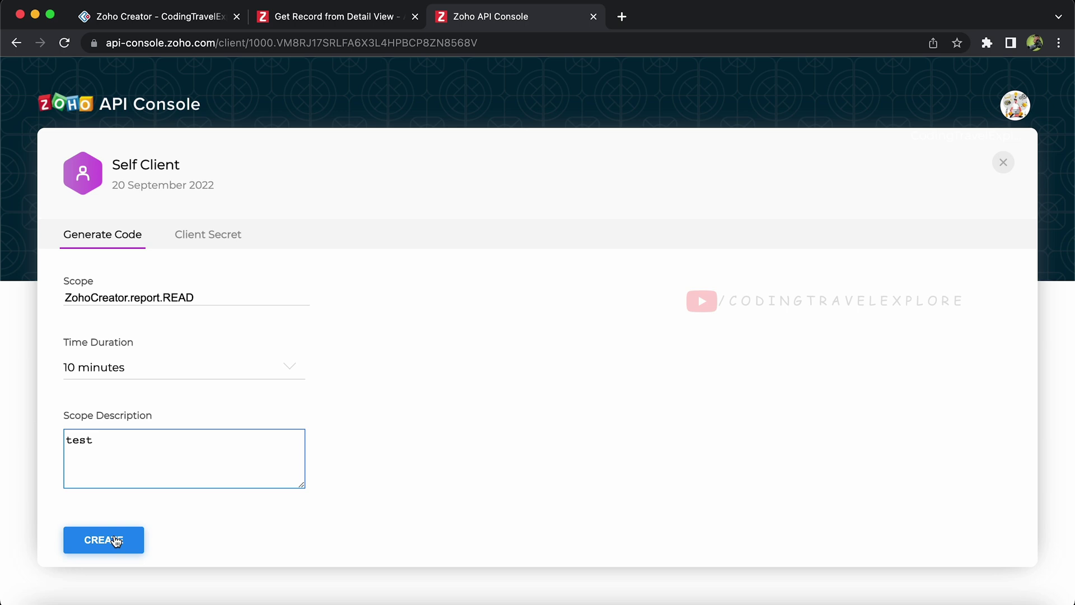
pyautogui.click(135, 539)
pyautogui.doubleClick(387, 226)
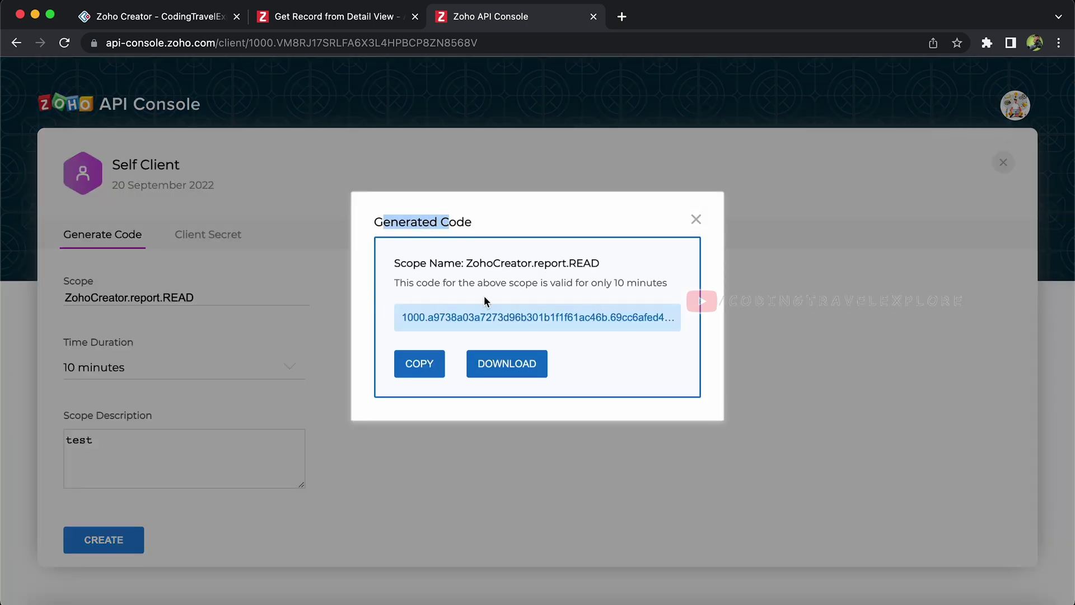
pyautogui.click(543, 244)
# Step: Check the Postman request URL field, then return to the docs' OAuth Authentication section
pyautogui.press('super+Tab')
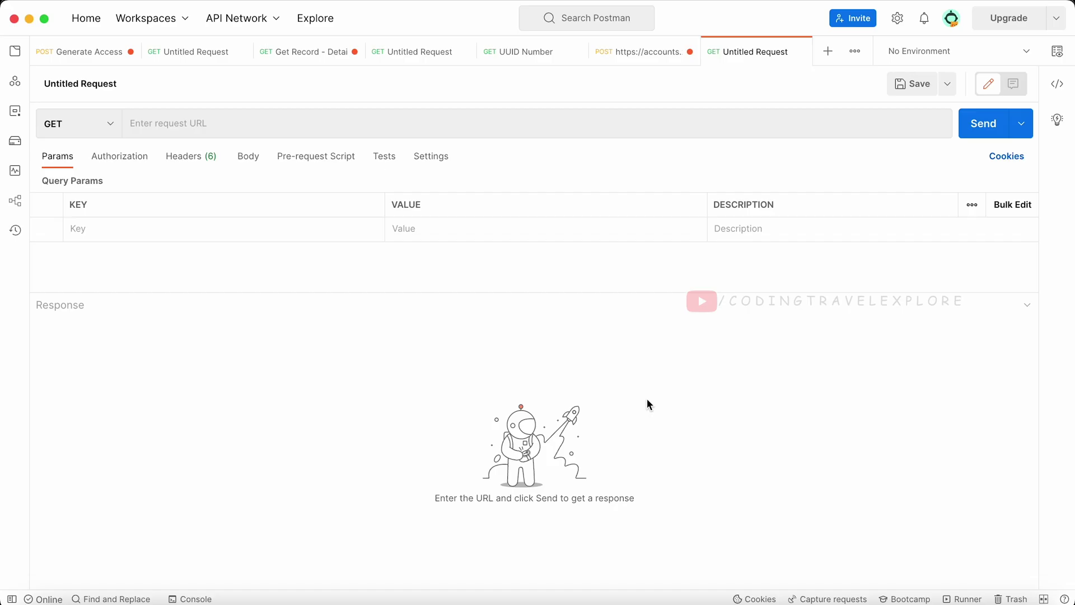
pyautogui.click(372, 123)
pyautogui.press('super+Tab')
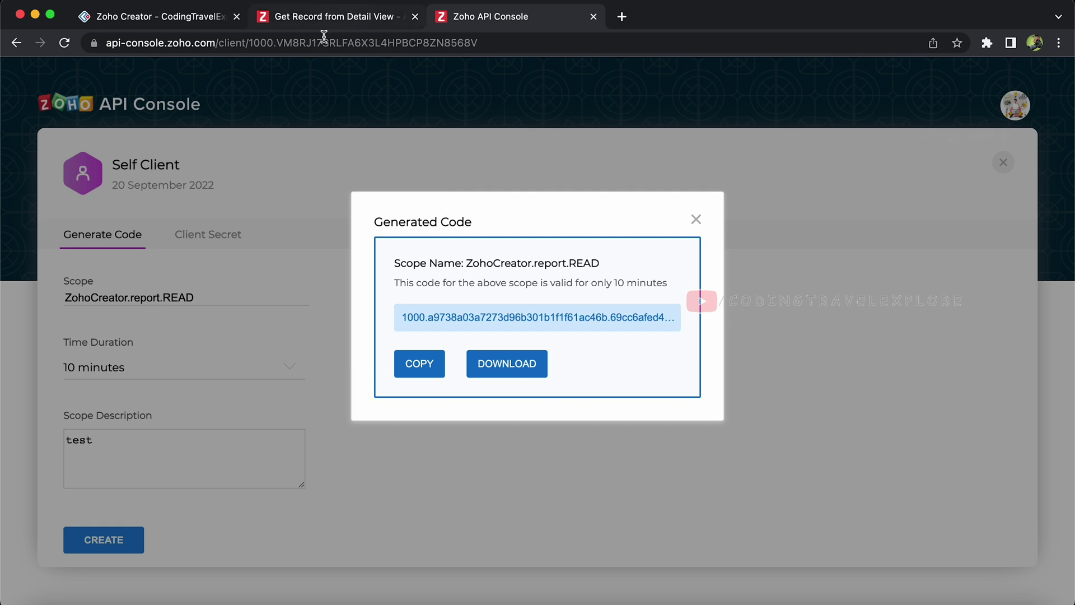
pyautogui.click(323, 17)
pyautogui.scroll(3, 92, 253)
pyautogui.click(76, 194)
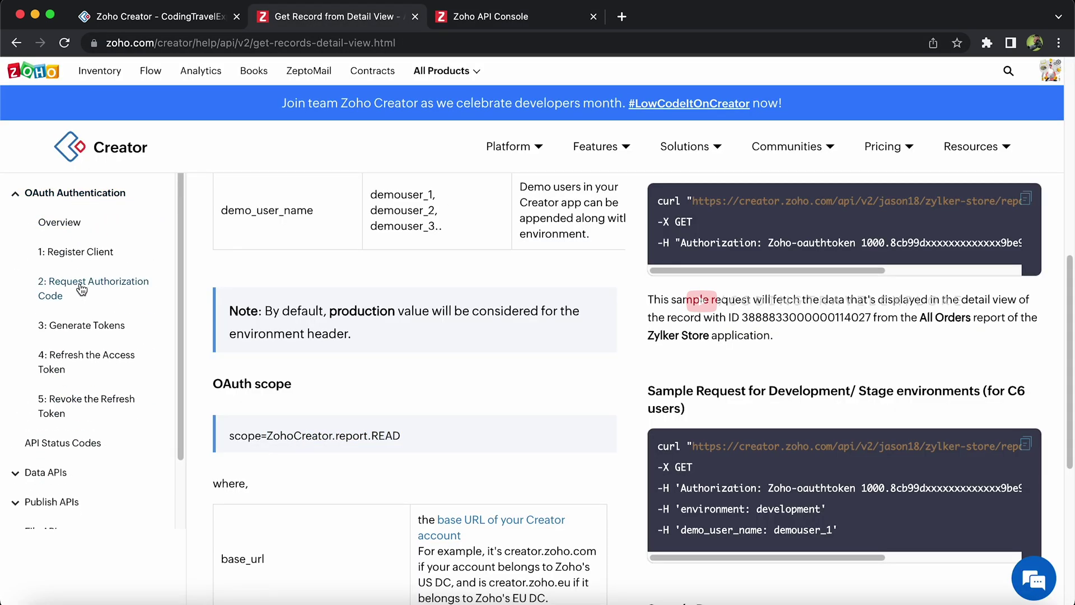
# Step: Copy the token request URL from Generate Tokens docs into the blank Postman request
pyautogui.click(79, 325)
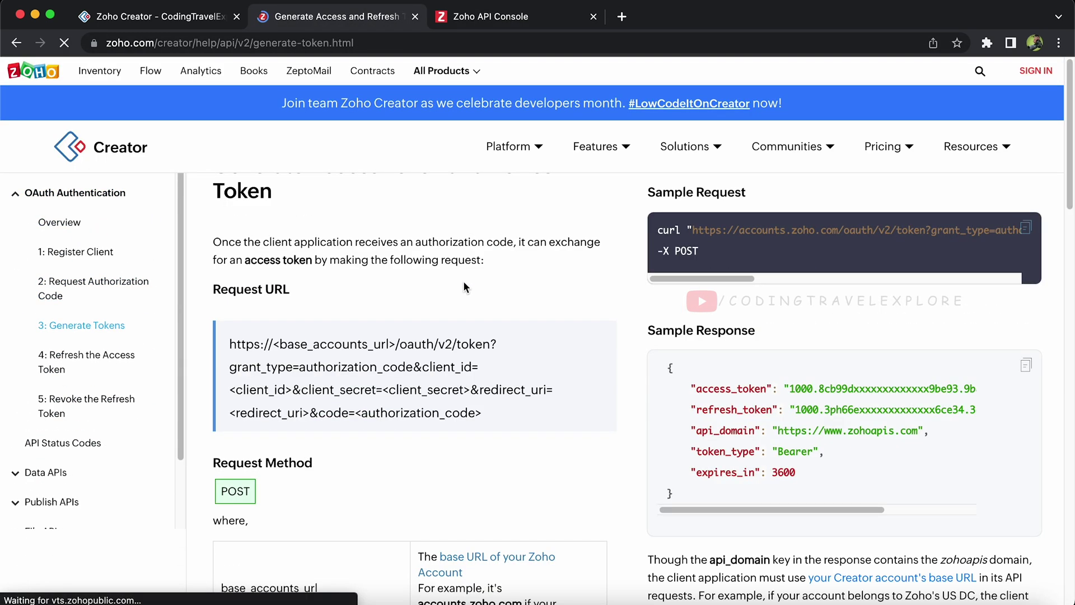
pyautogui.moveTo(238, 343); pyautogui.dragTo(482, 414)
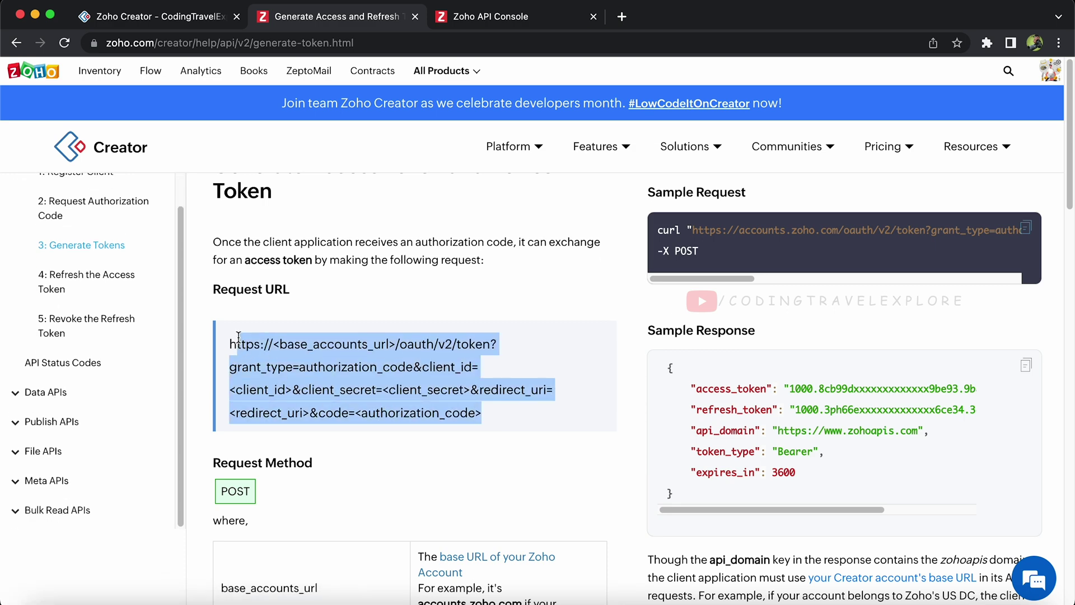
pyautogui.moveTo(238, 338); pyautogui.dragTo(231, 338)
pyautogui.press('super+c')
pyautogui.press('super+Tab')
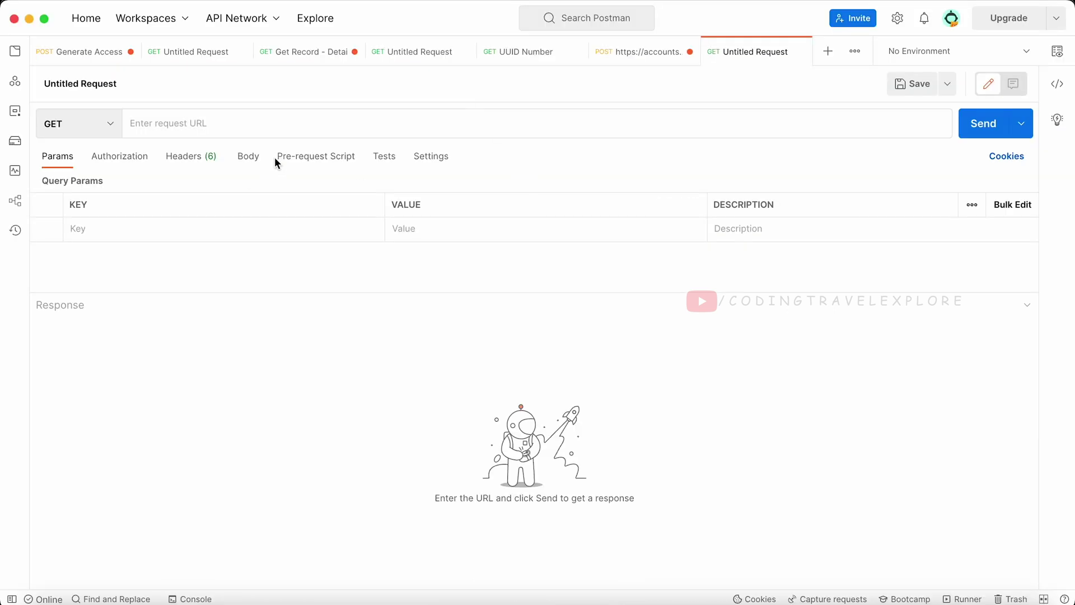
pyautogui.press('super+v')
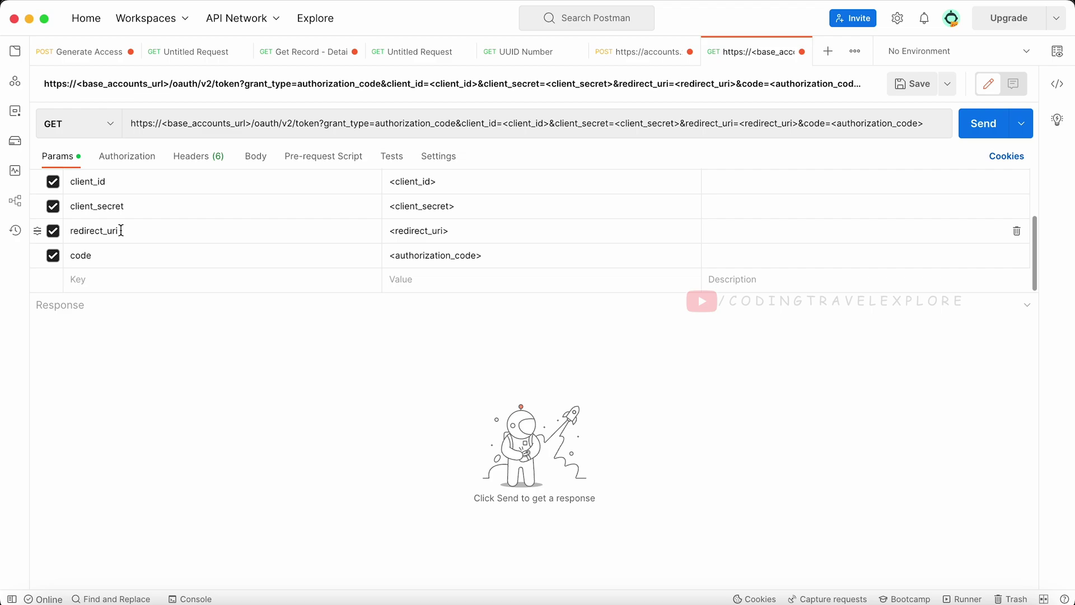
pyautogui.press('super+Tab')
pyautogui.scroll(-3, 524, 328)
pyautogui.scroll(-2, 525, 335)
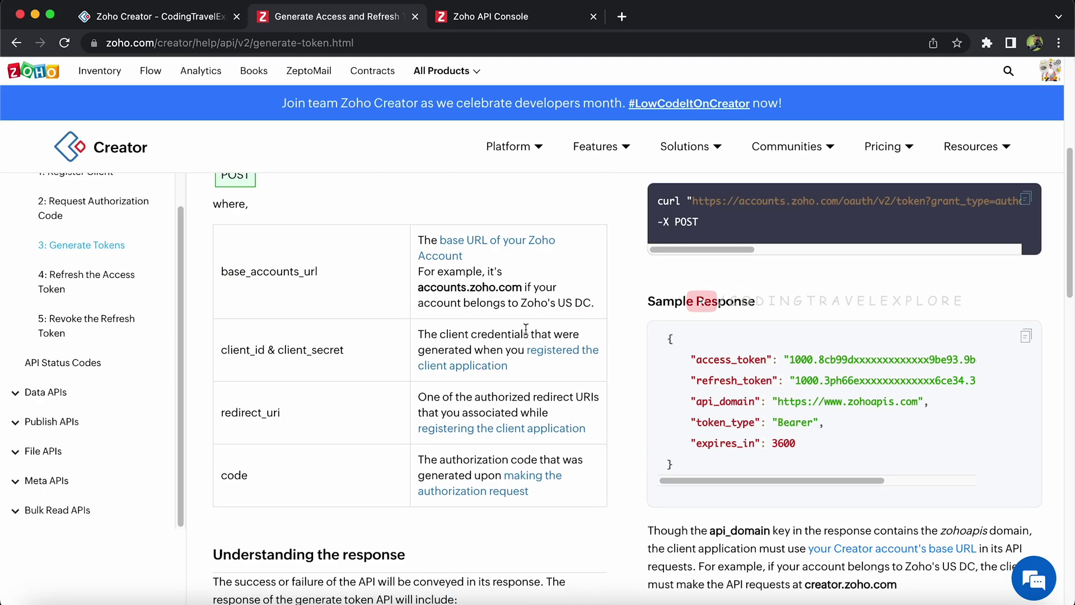
pyautogui.moveTo(424, 271)
pyautogui.mouseDown()
pyautogui.moveTo(502, 273)
pyautogui.moveTo(501, 287)
pyautogui.mouseUp()
# Step: Fill the code parameter with the generated authorization code and exclude redirect_uri
pyautogui.click(515, 315)
pyautogui.click(192, 20)
pyautogui.click(328, 20)
pyautogui.click(483, 21)
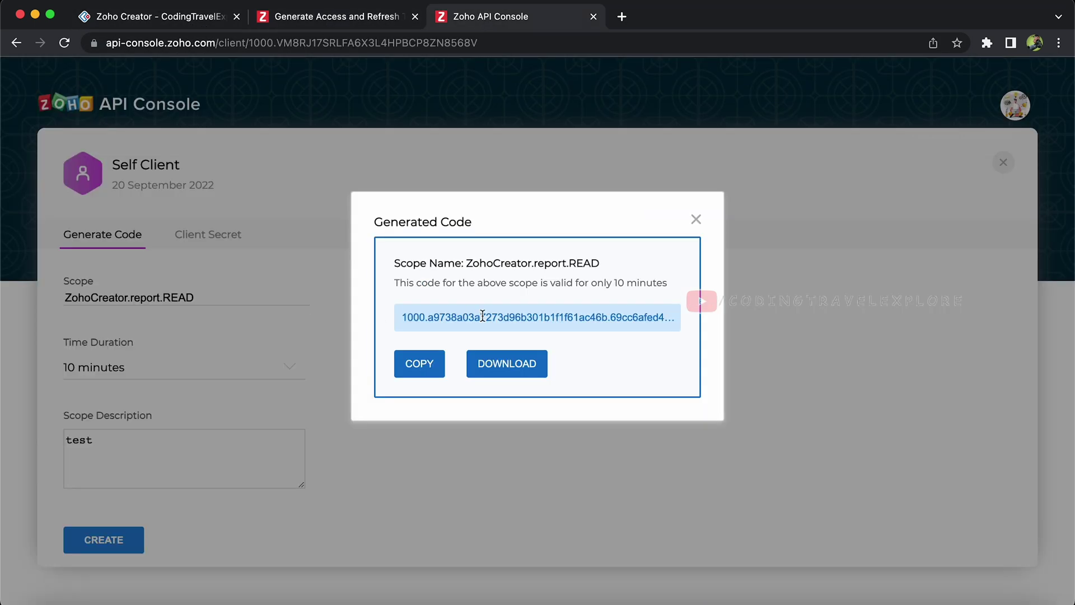
pyautogui.click(431, 372)
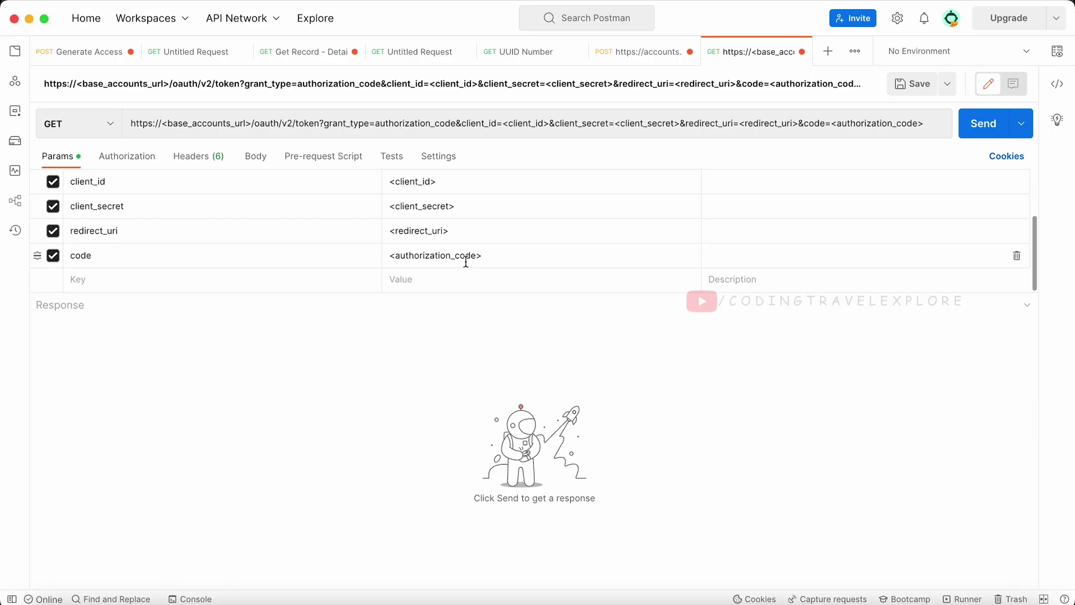
pyautogui.doubleClick(510, 256)
pyautogui.press('super+v')
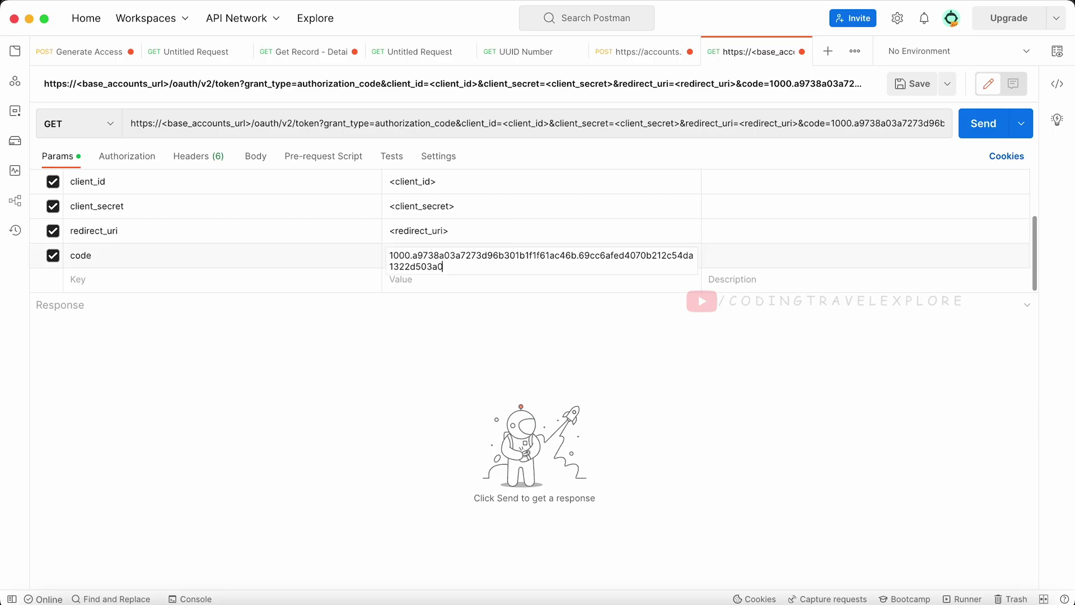
pyautogui.click(54, 231)
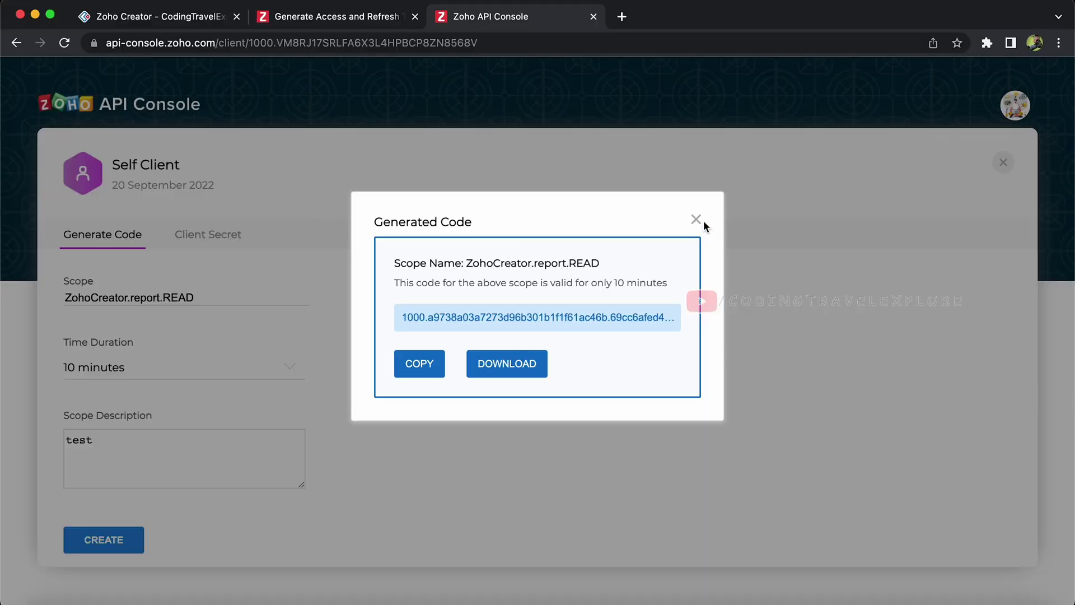
pyautogui.click(703, 221)
# Step: Fill client_id and client_secret with the Self Client's ID and Secret
pyautogui.click(247, 235)
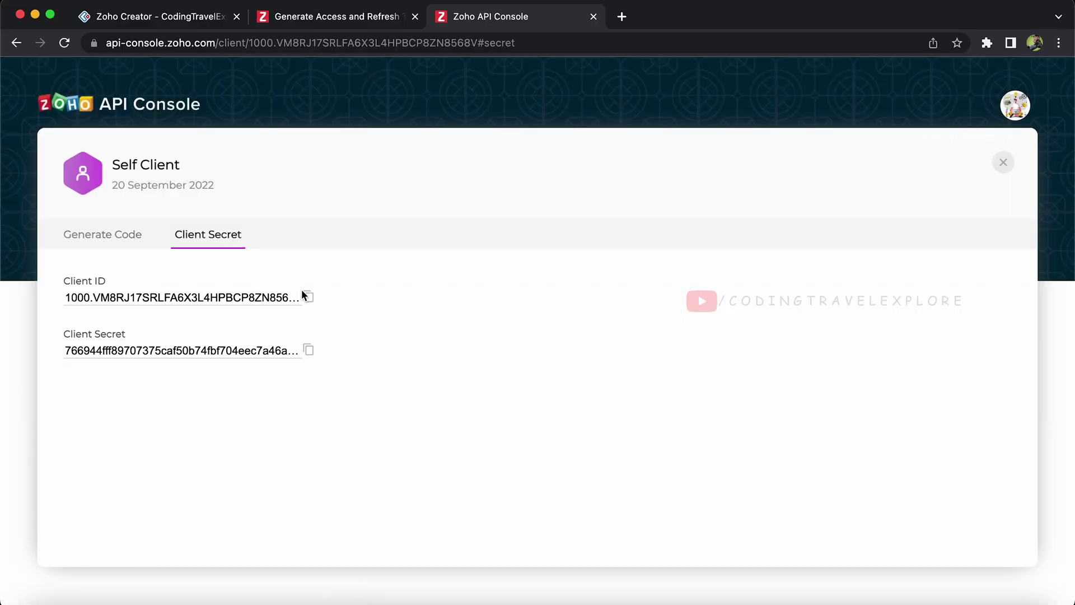
pyautogui.click(309, 301)
pyautogui.doubleClick(432, 182)
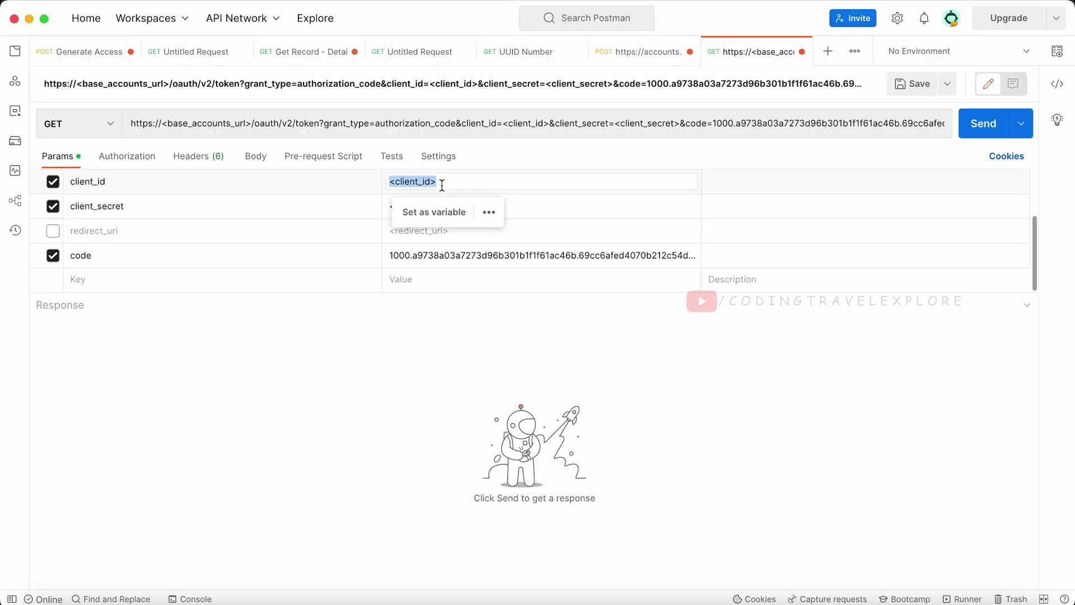
pyautogui.press('super+v')
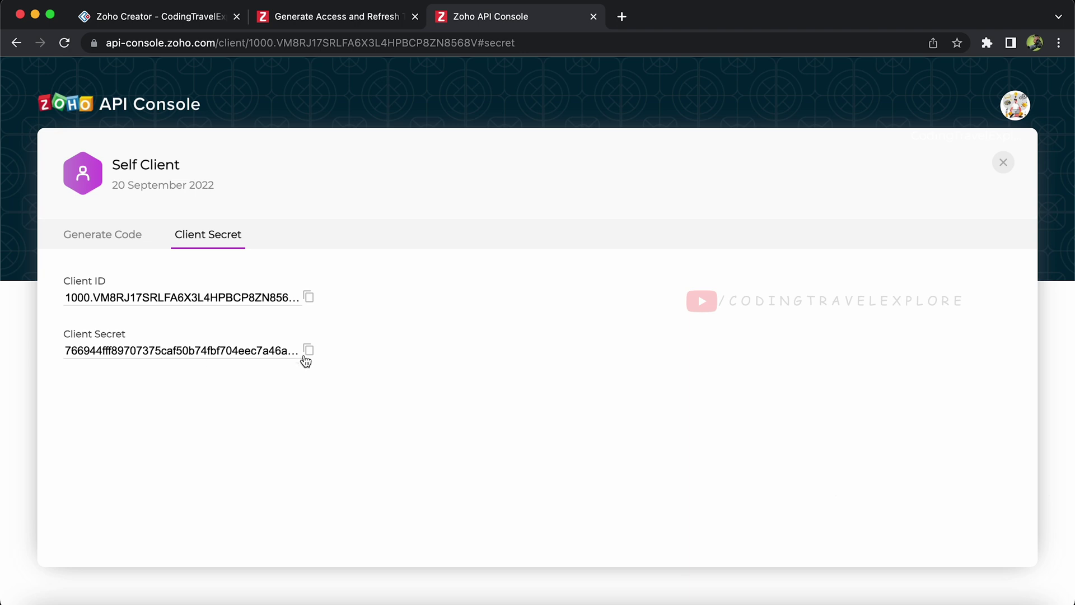
pyautogui.click(308, 351)
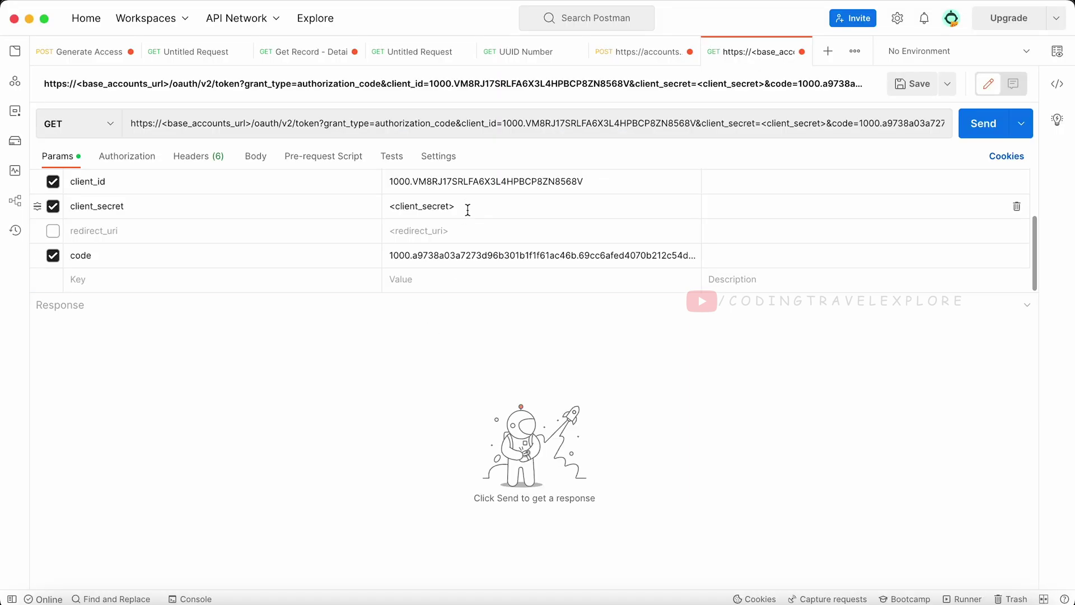
pyautogui.doubleClick(467, 208)
pyautogui.press('super+v')
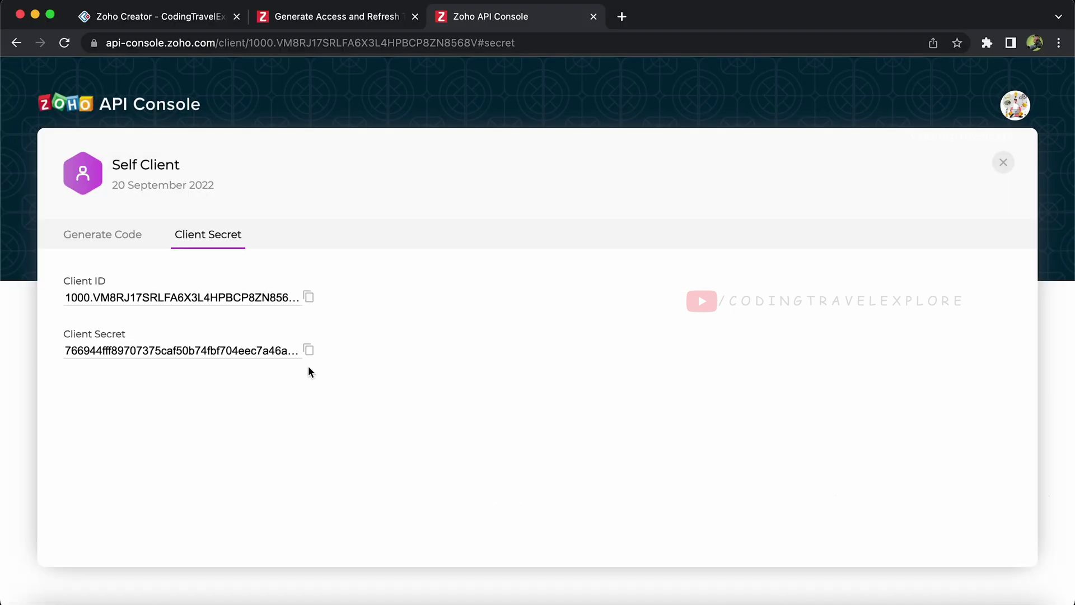
pyautogui.click(336, 16)
pyautogui.scroll(3, 412, 336)
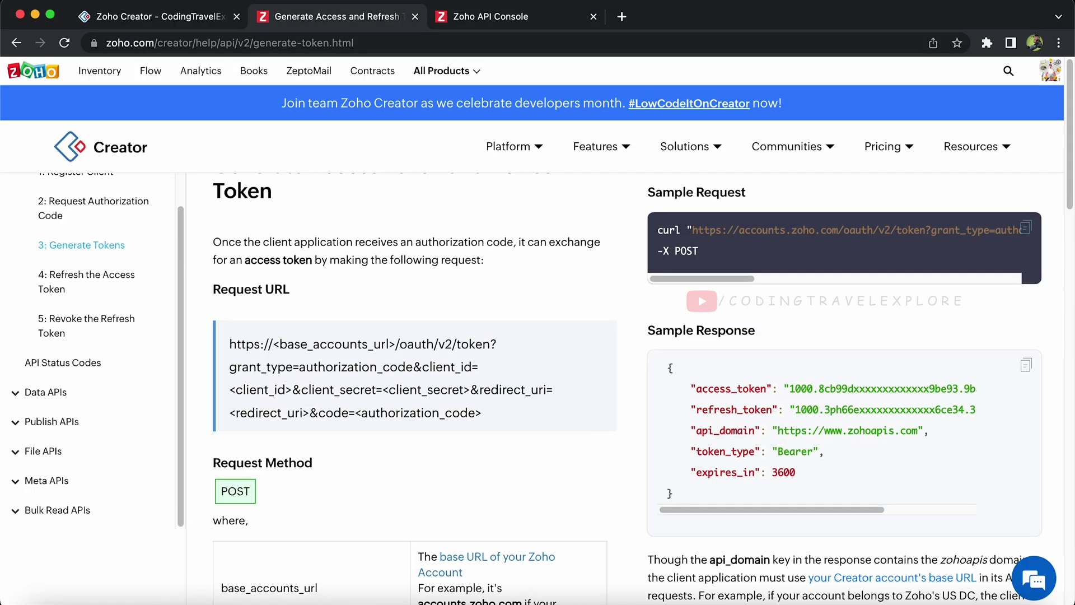
# Step: Set the method to POST and replace base_accounts_url with accounts.zoho.com
pyautogui.doubleClick(242, 489)
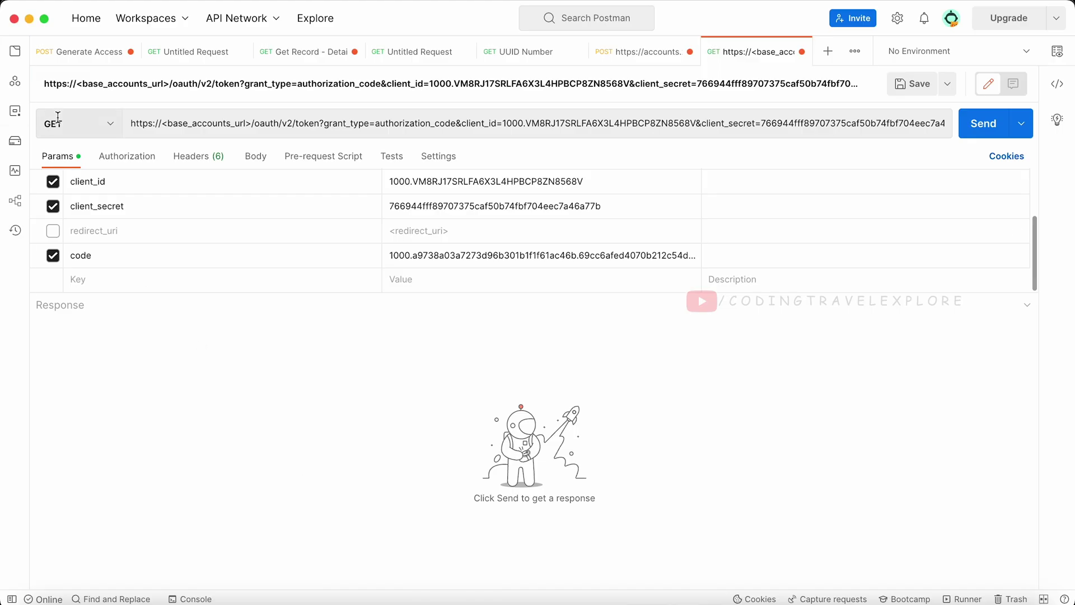
pyautogui.click(67, 123)
pyautogui.click(68, 181)
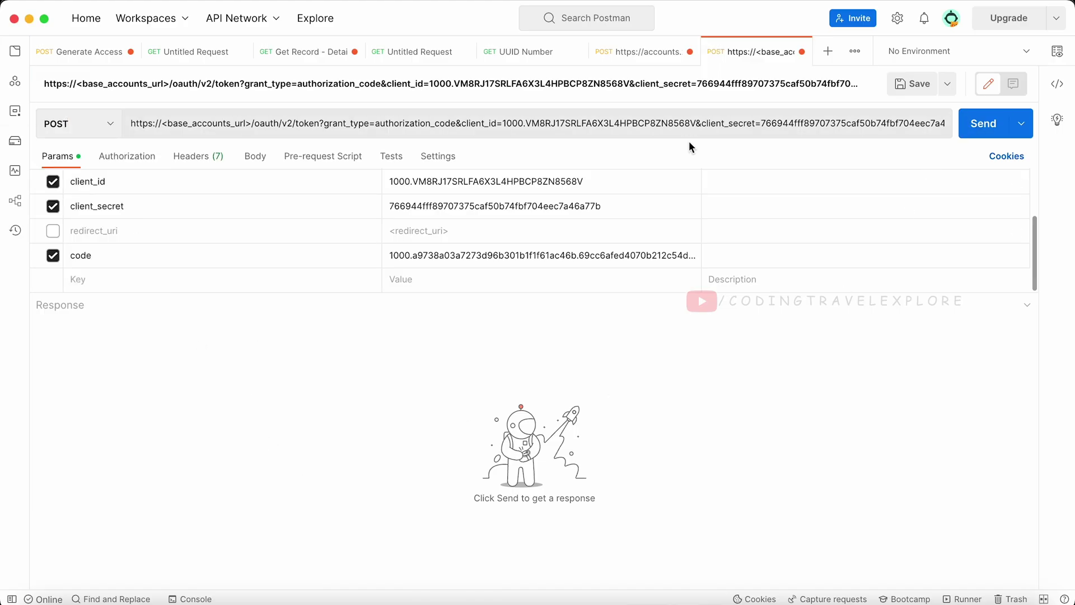
pyautogui.press('super+Tab')
pyautogui.scroll(-2, 435, 374)
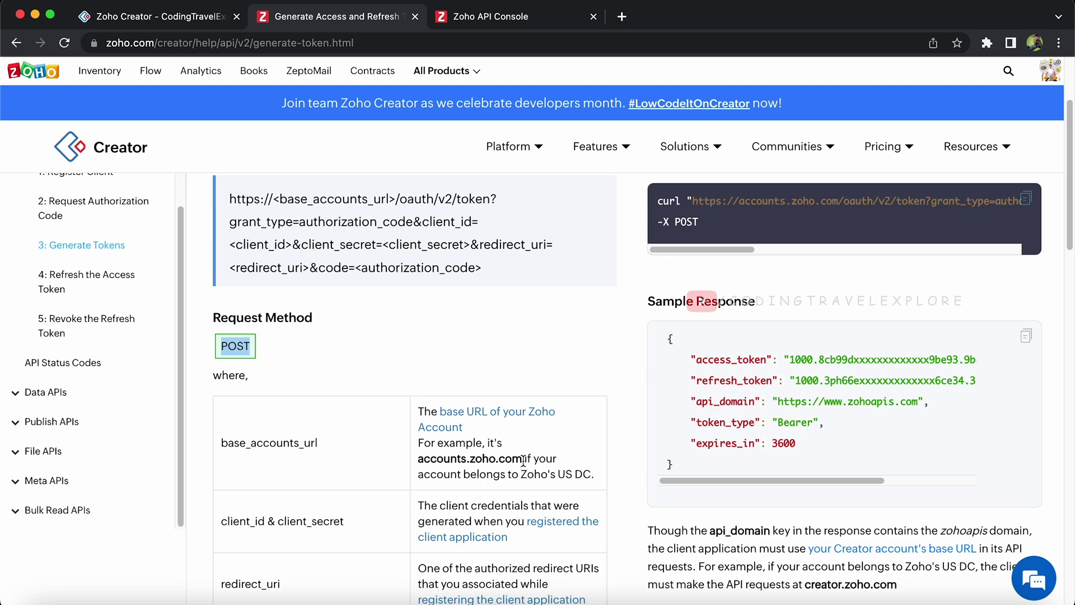
pyautogui.moveTo(524, 461); pyautogui.dragTo(420, 460)
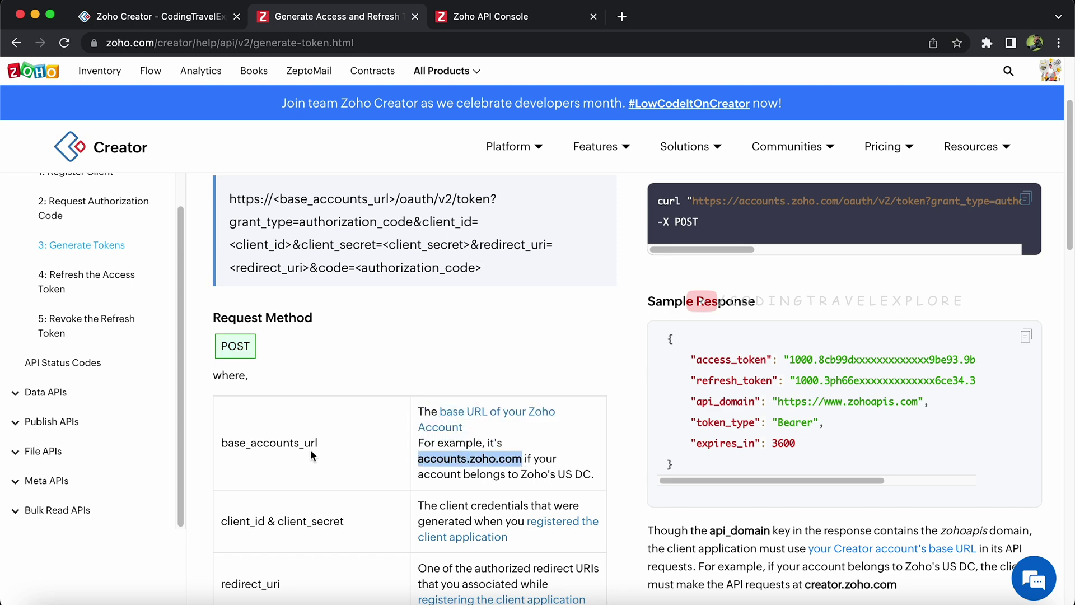
pyautogui.doubleClick(276, 442)
pyautogui.press('super+Tab')
pyautogui.click(212, 124)
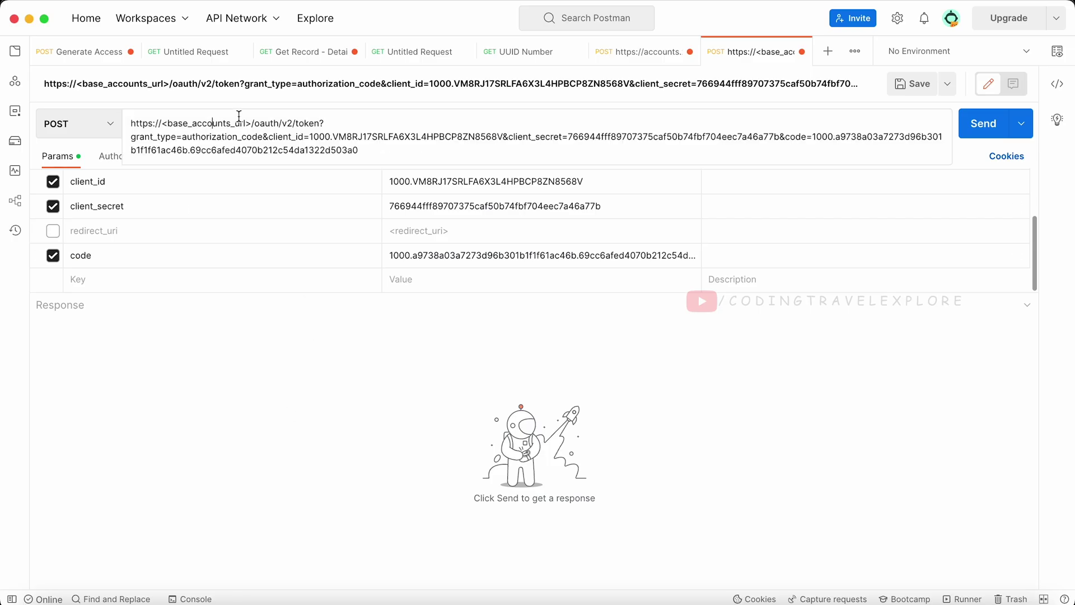
pyautogui.moveTo(253, 124); pyautogui.dragTo(162, 123)
pyautogui.click(217, 123)
pyautogui.press('BackSpace')
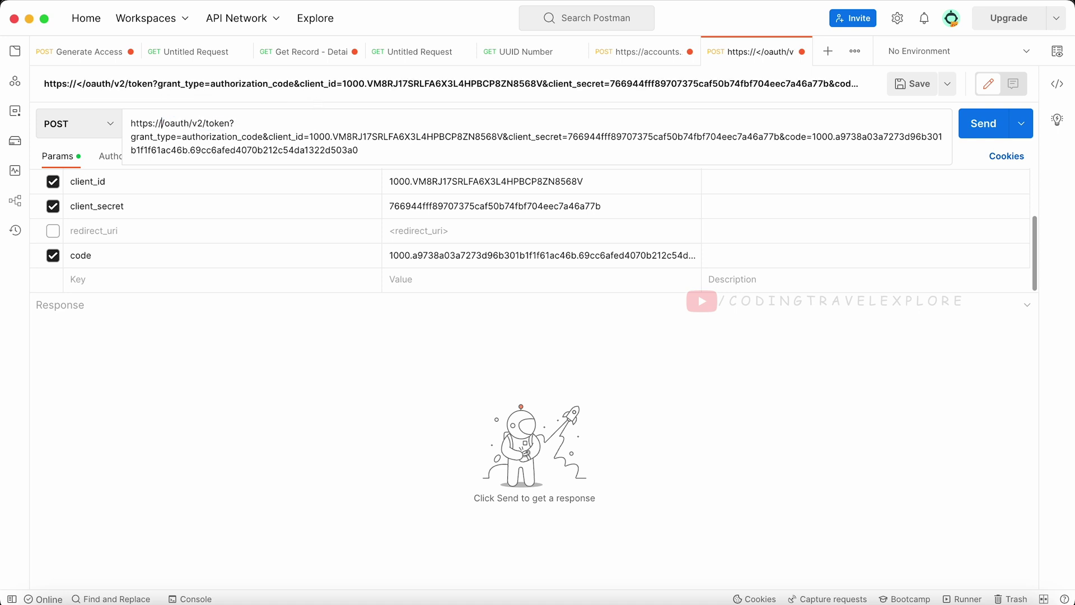
pyautogui.write('accounts.zoho.com')
pyautogui.click(395, 380)
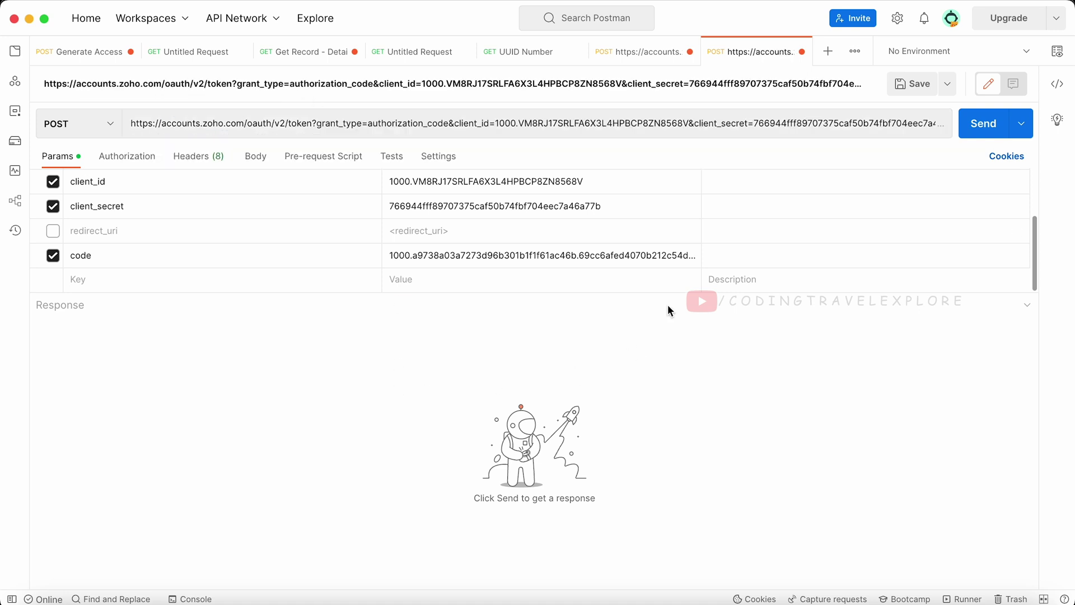
# Step: Send the token request and inspect the returned access_token in the response
pyautogui.click(970, 132)
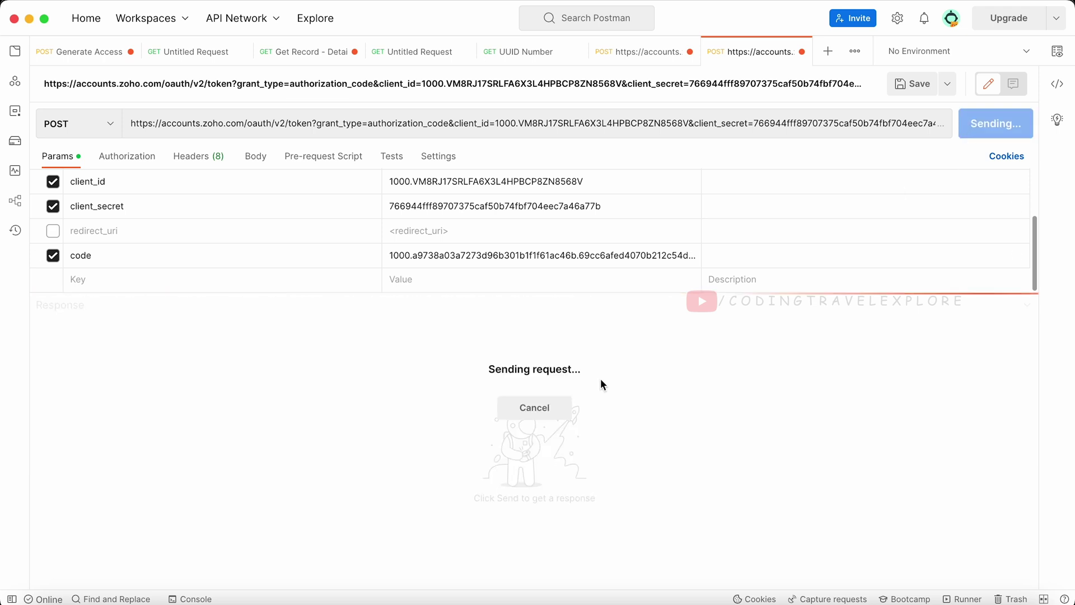
pyautogui.doubleClick(117, 375)
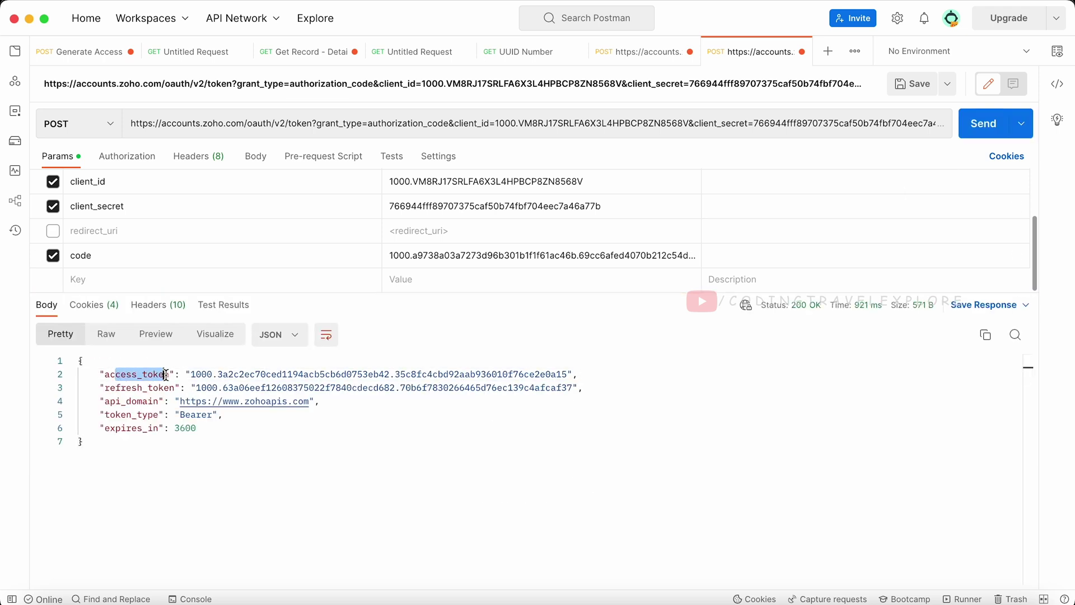
pyautogui.moveTo(152, 388); pyautogui.dragTo(171, 387)
pyautogui.click(431, 467)
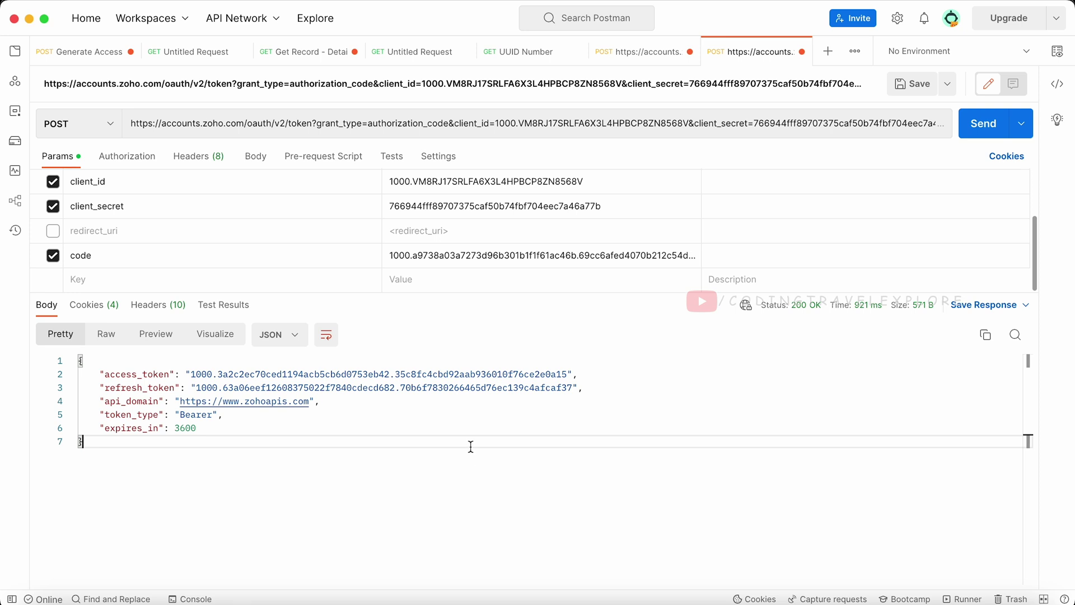
pyautogui.click(827, 51)
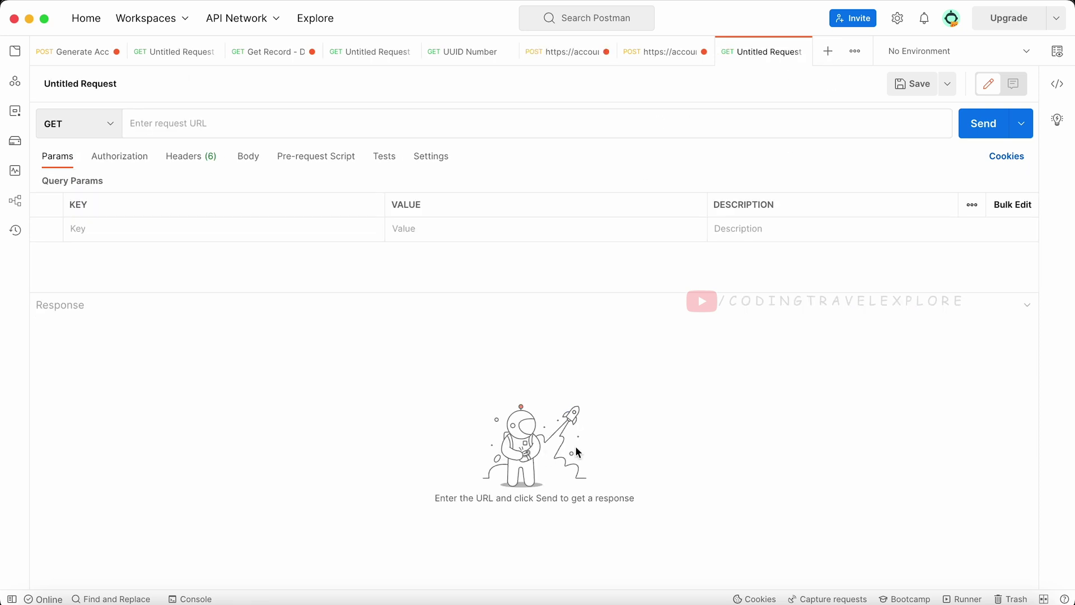
pyautogui.press('super+Tab')
pyautogui.click(48, 392)
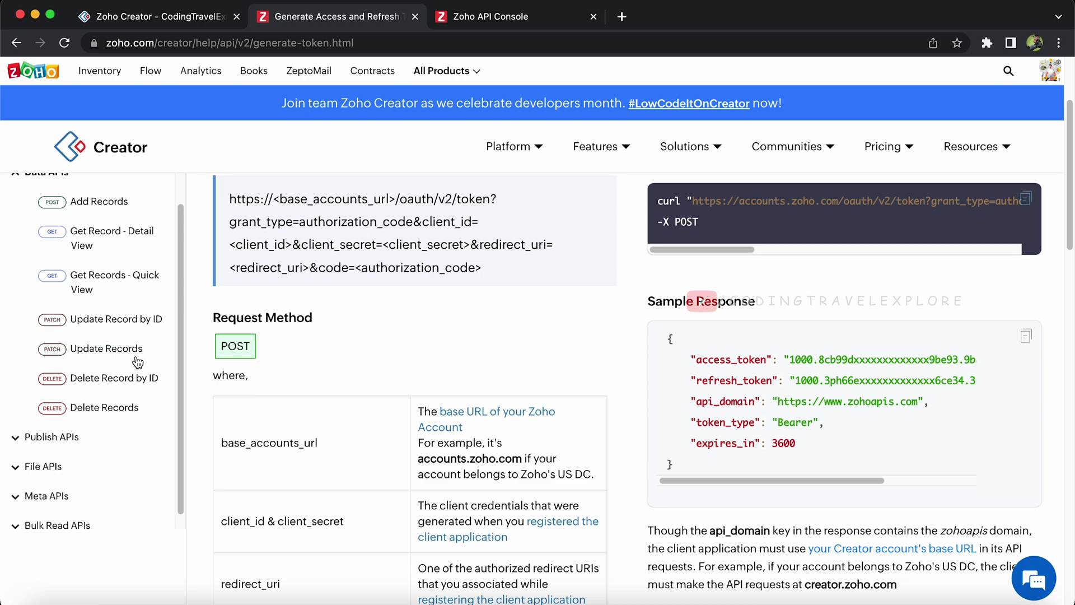
pyautogui.click(109, 234)
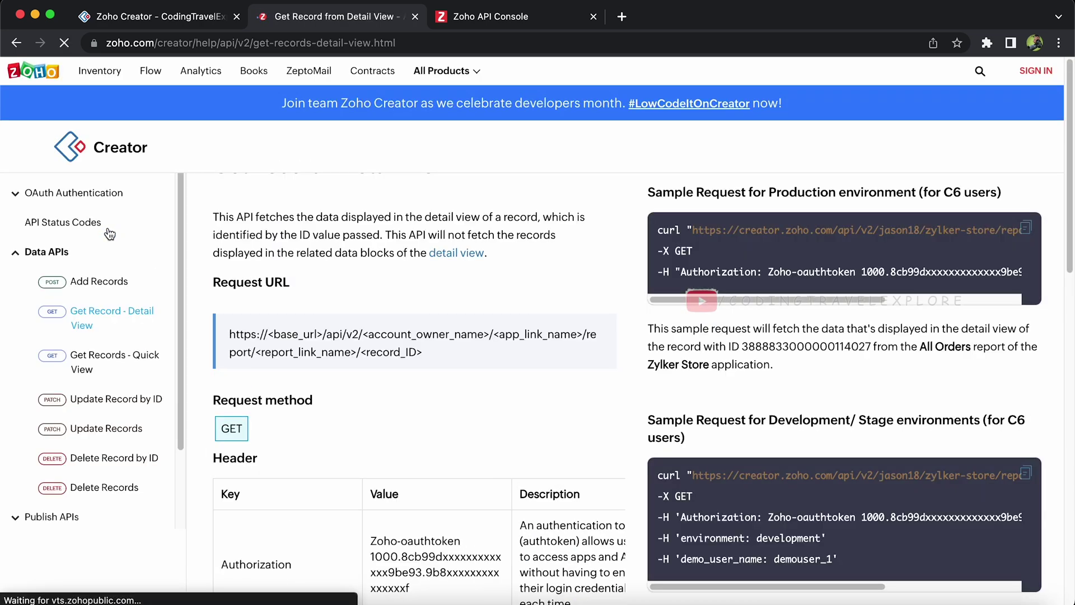
pyautogui.scroll(-5, 513, 377)
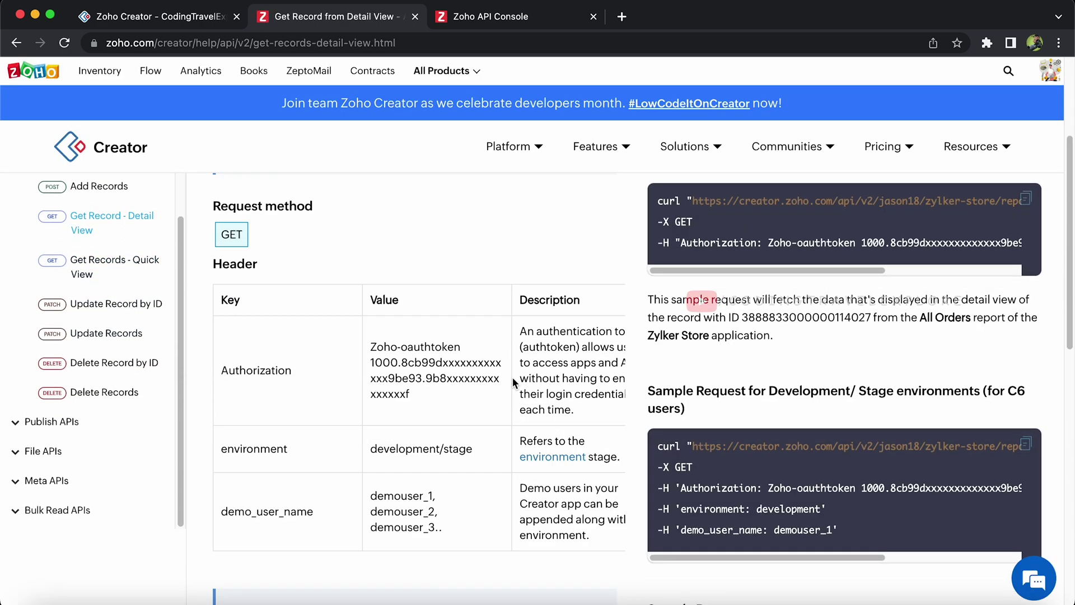
pyautogui.scroll(-3, 512, 384)
pyautogui.scroll(-1, 512, 383)
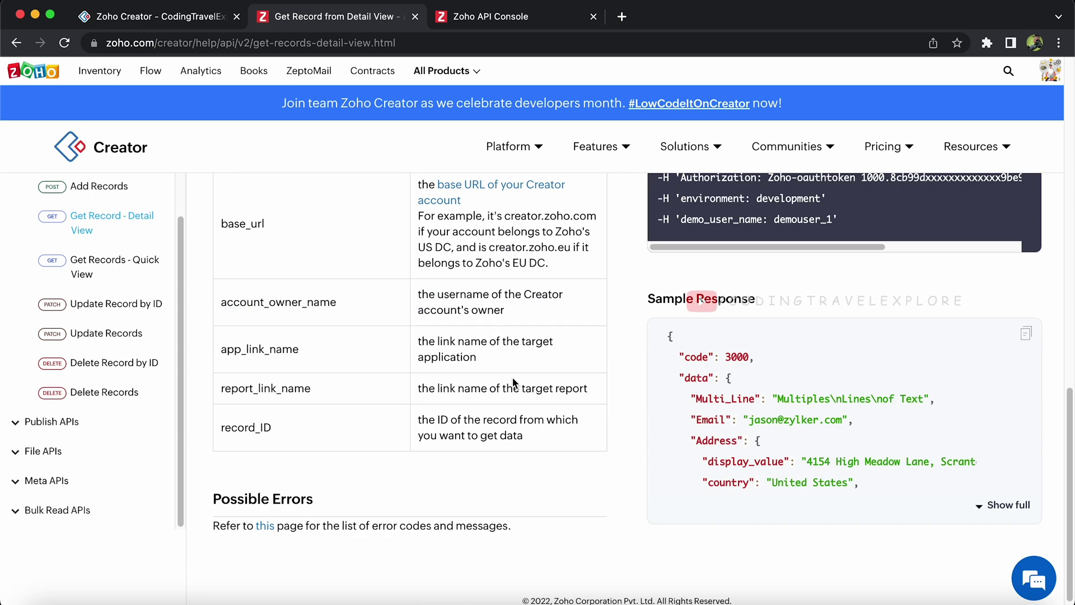
pyautogui.scroll(4, 511, 376)
pyautogui.scroll(4, 511, 375)
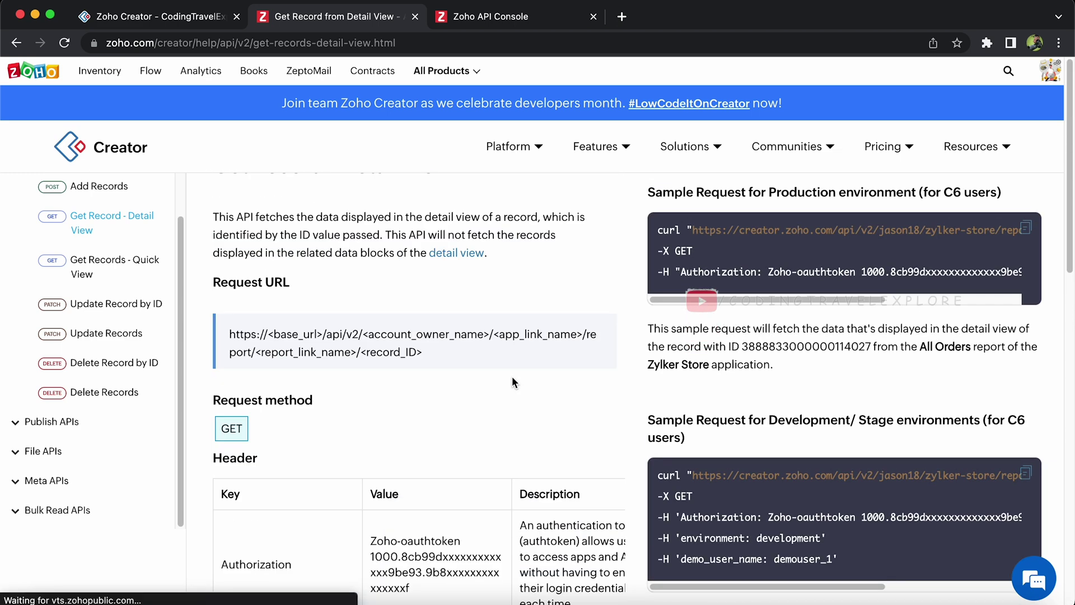
pyautogui.moveTo(443, 357); pyautogui.dragTo(215, 337)
pyautogui.press('super+c')
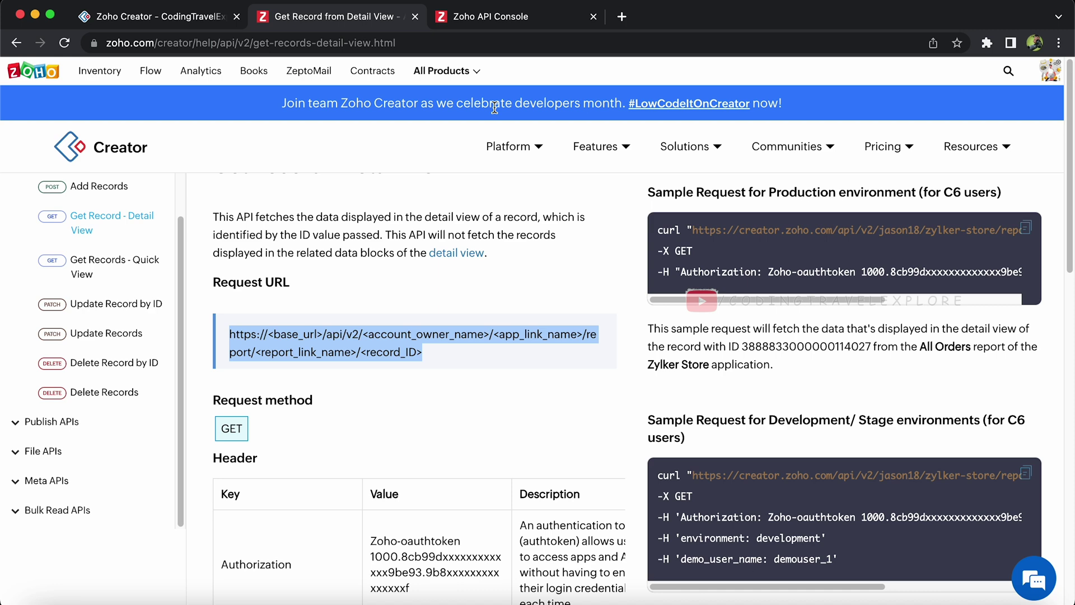
pyautogui.press('super+Tab')
pyautogui.press('super+v')
pyautogui.click(340, 392)
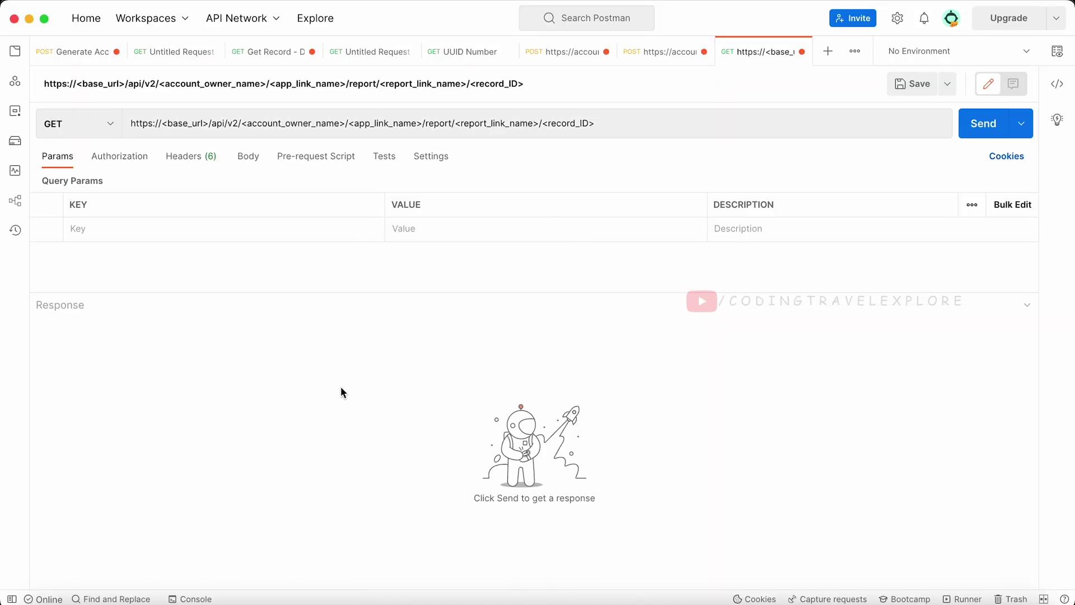
pyautogui.press('super+Tab')
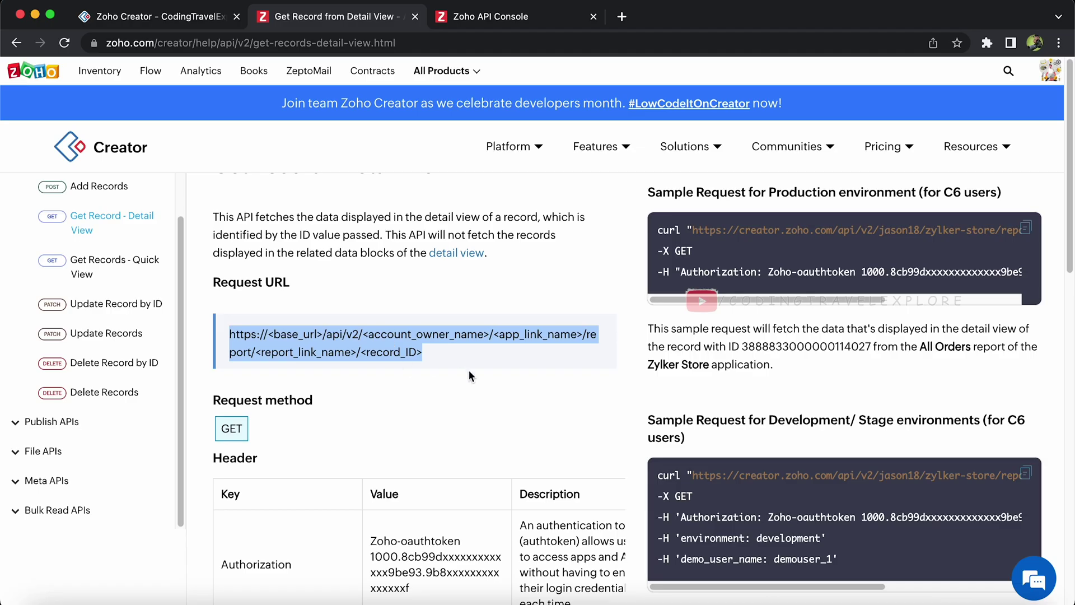
pyautogui.scroll(-1, 469, 371)
pyautogui.scroll(-5, 471, 370)
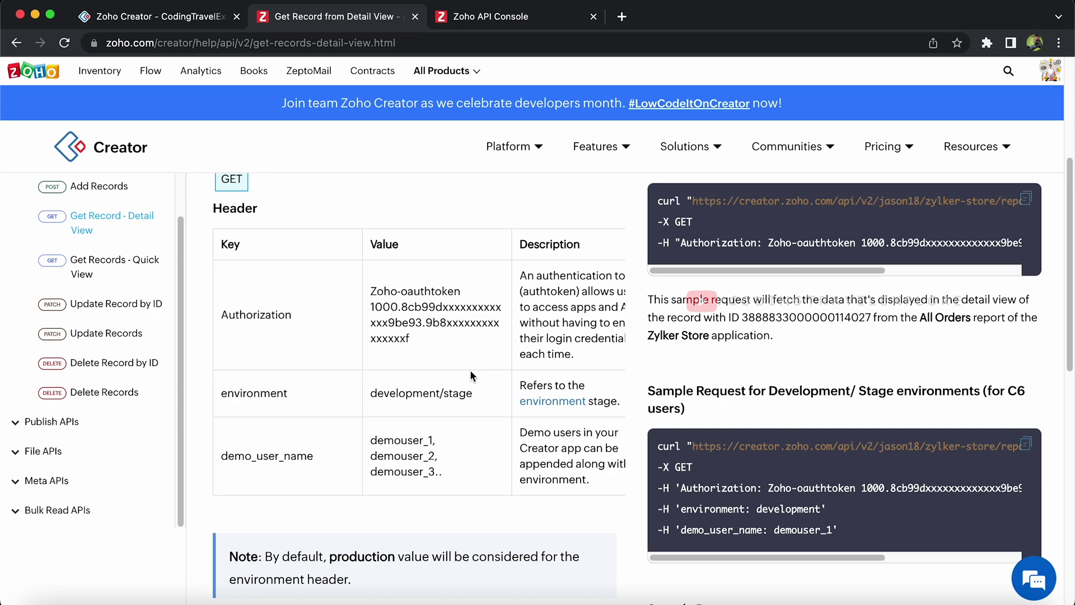
pyautogui.scroll(-5, 470, 370)
pyautogui.scroll(-2, 520, 404)
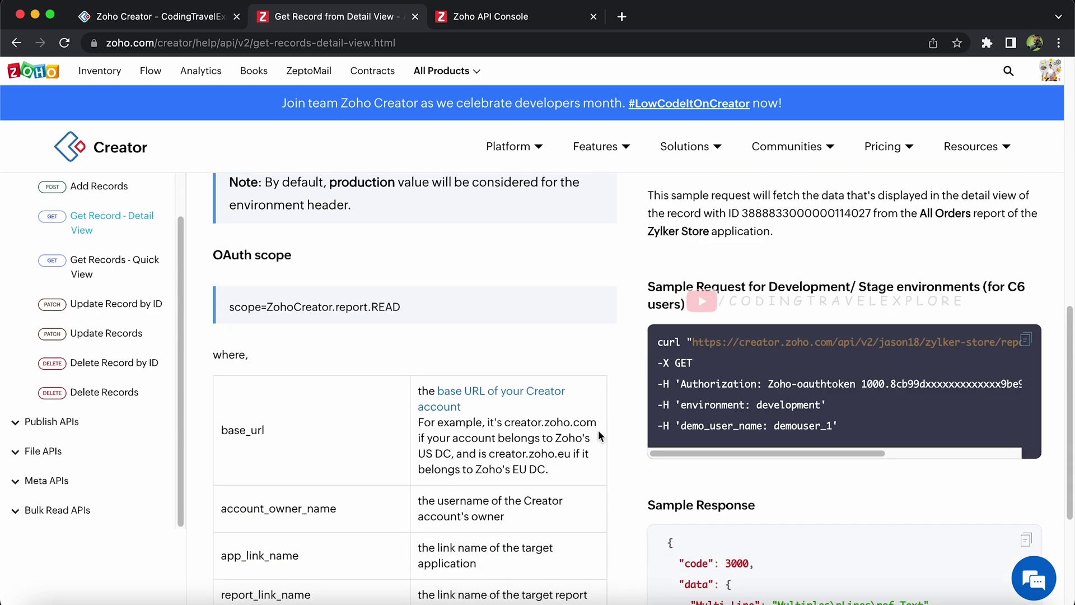
pyautogui.moveTo(598, 430); pyautogui.dragTo(514, 423)
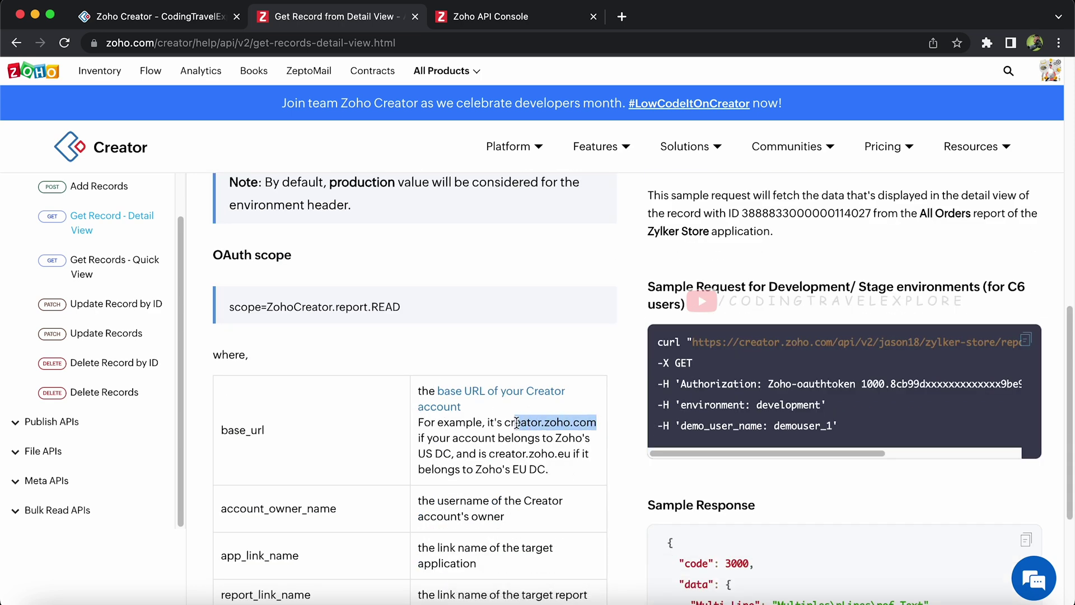
pyautogui.click(155, 16)
# Step: Remove the base_url placeholder and set account_owner_name to codingtravelexplore from the Creator address
pyautogui.press('super+Tab')
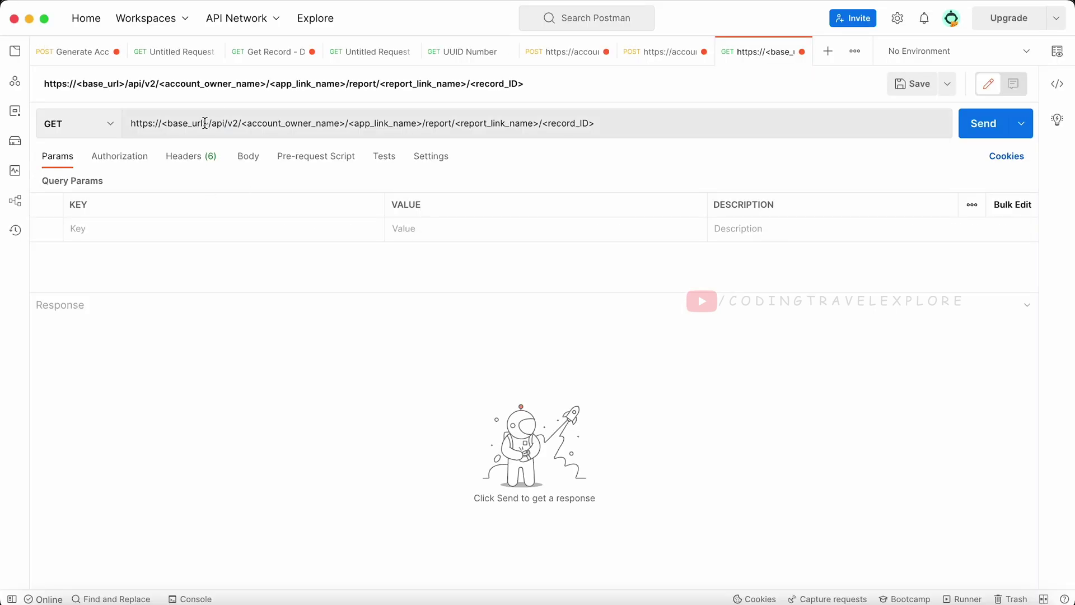
pyautogui.moveTo(205, 123); pyautogui.dragTo(169, 123)
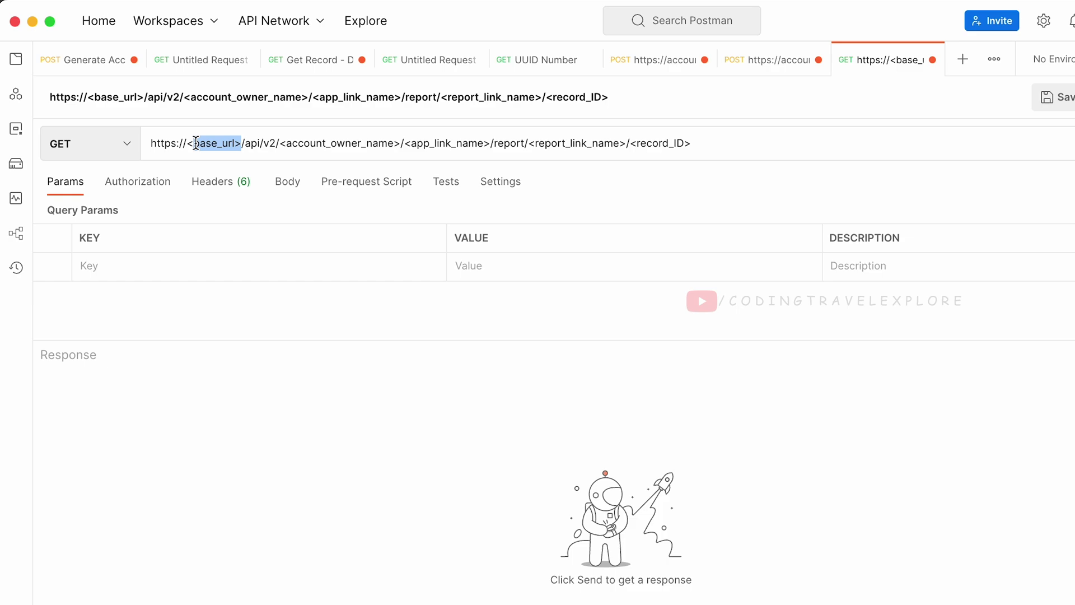
pyautogui.press('BackSpace')
pyautogui.press('BackSpace')
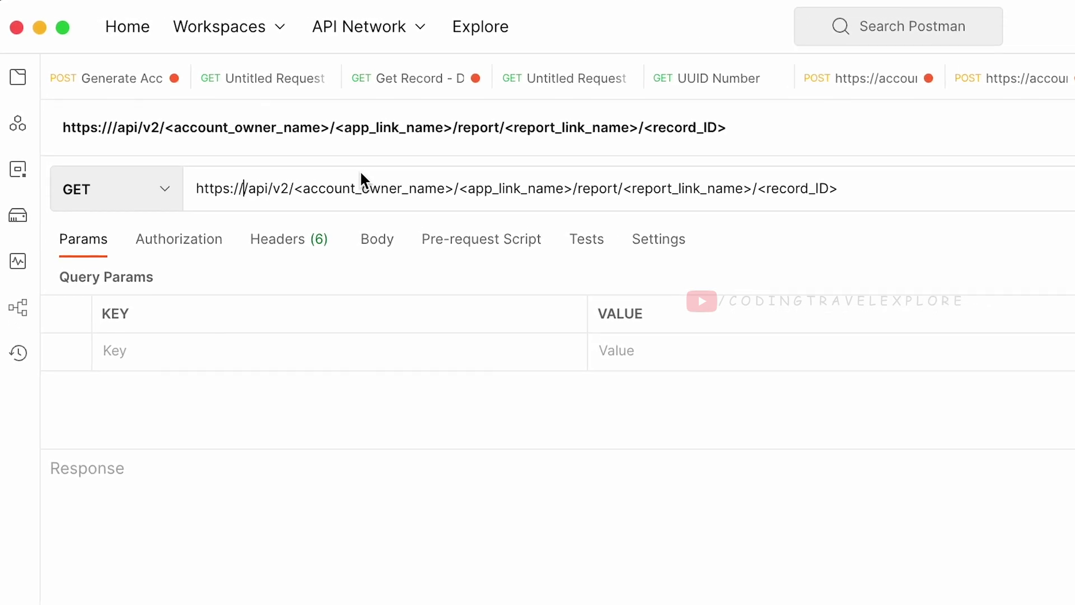
pyautogui.write('creator.zoho.com')
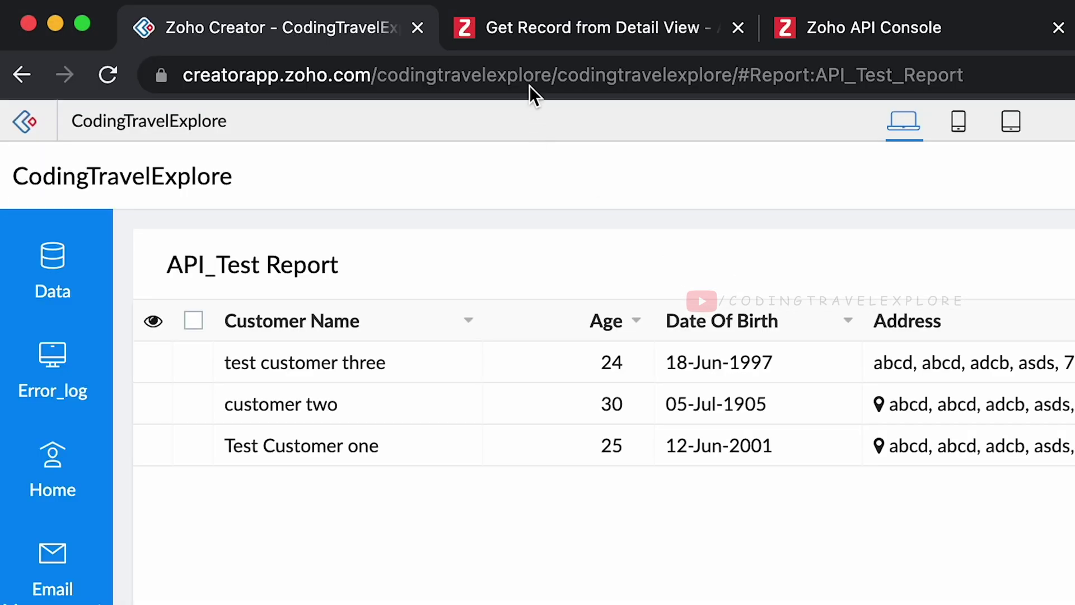
pyautogui.click(478, 72)
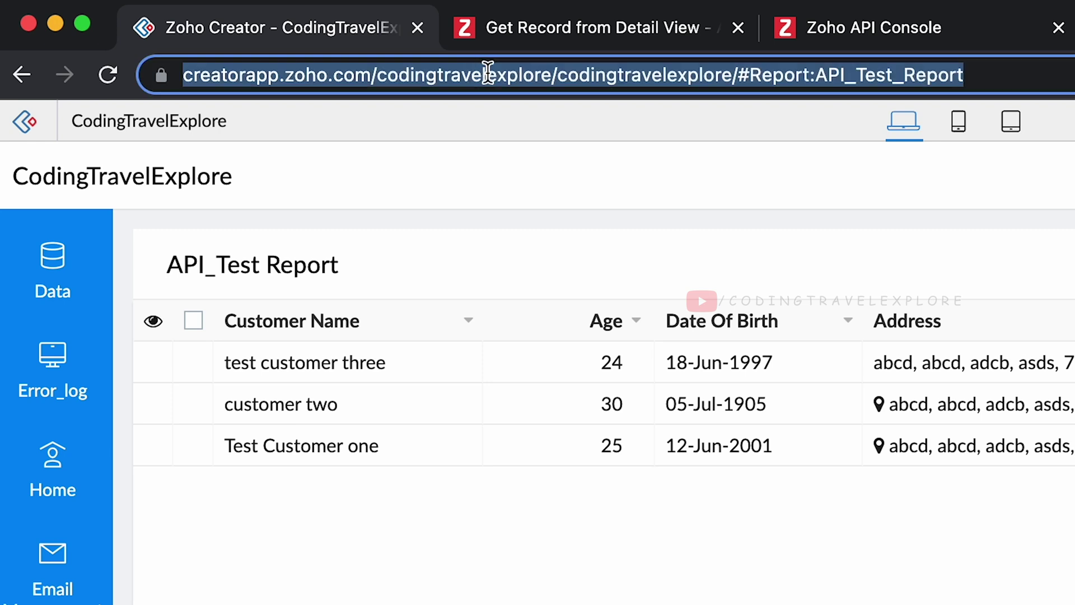
pyautogui.click(488, 75)
pyautogui.doubleClick(507, 75)
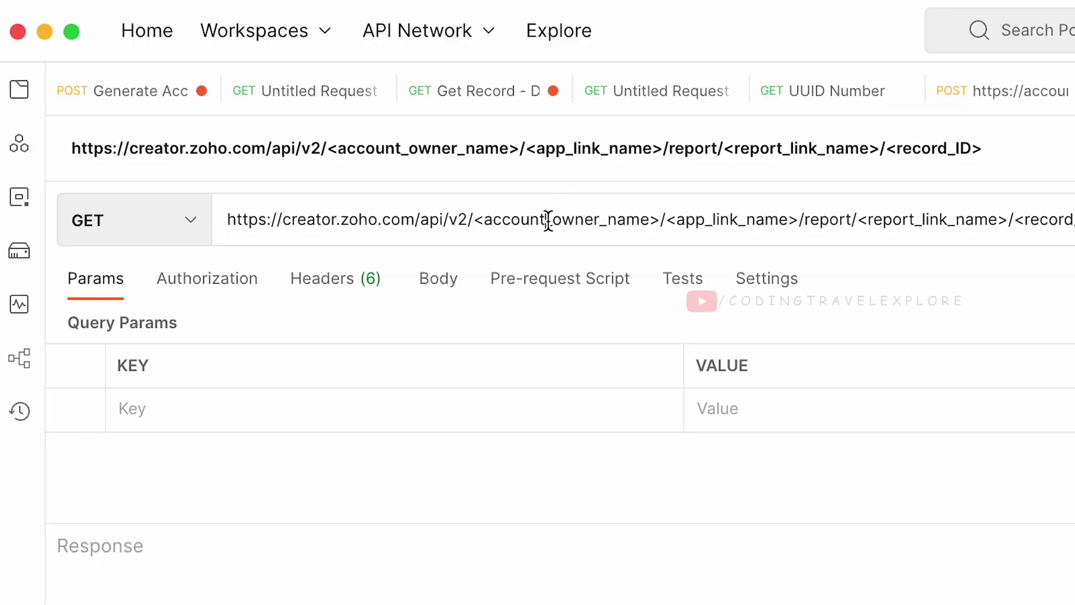
pyautogui.doubleClick(549, 220)
pyautogui.press('BackSpace')
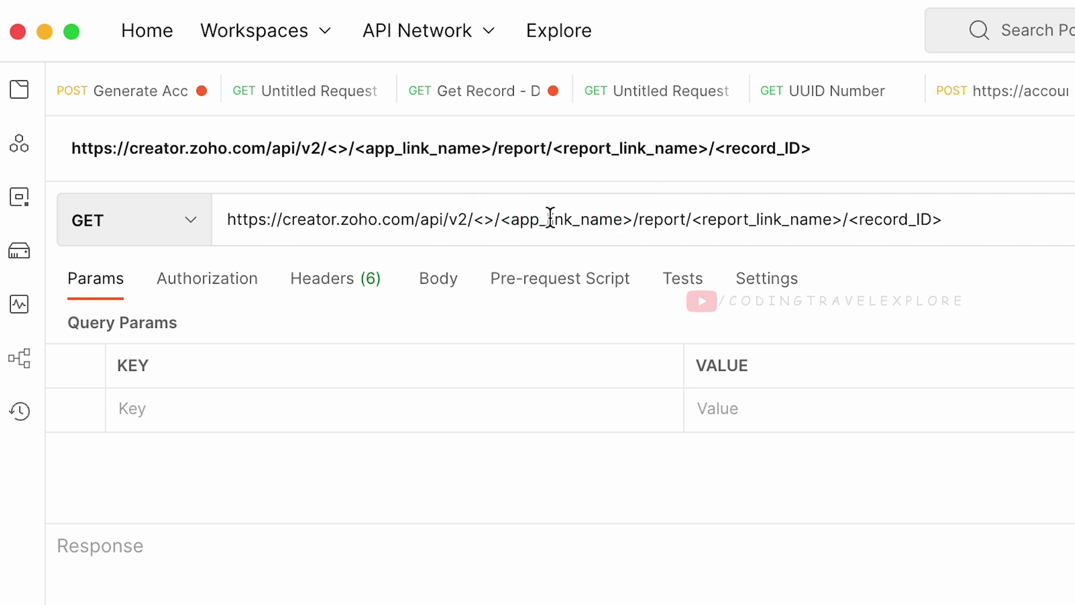
pyautogui.press('Delete')
pyautogui.press('BackSpace')
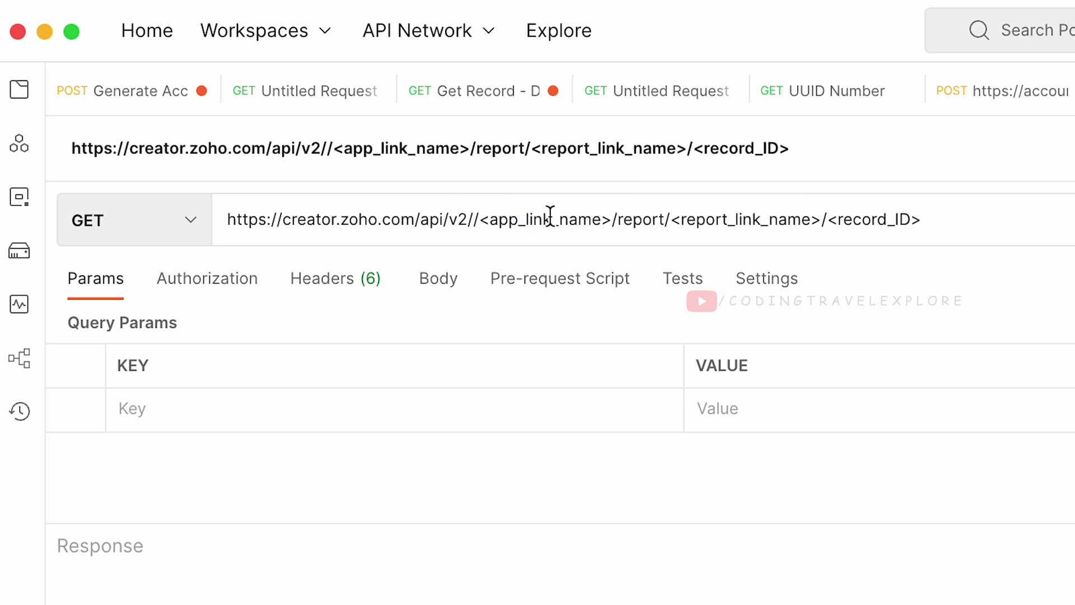
pyautogui.write('codingtravelexplore/codingtravelexplore/#Report:API_Test_Report')
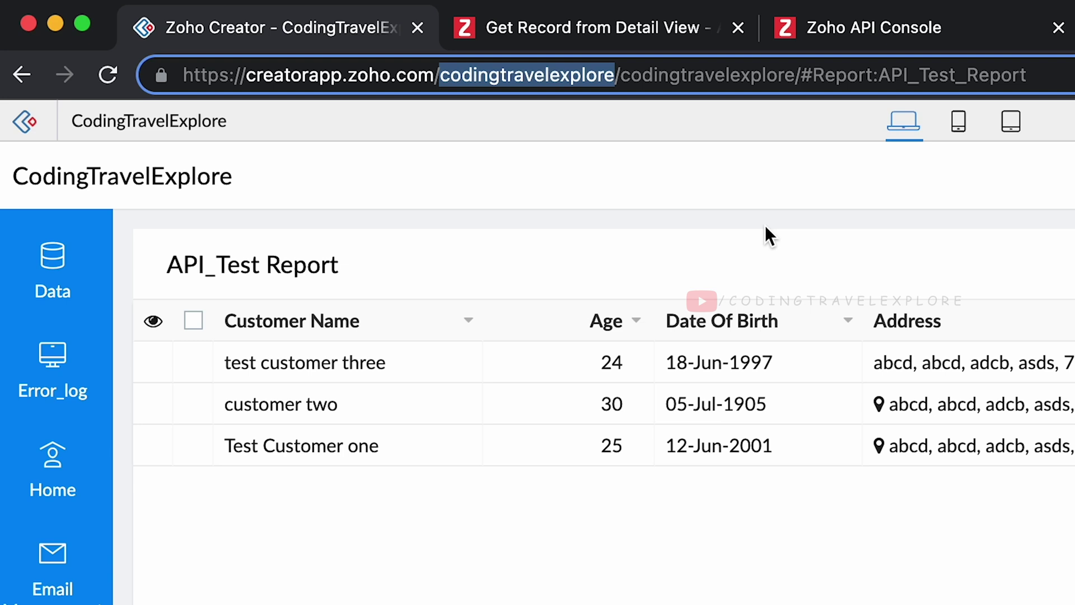
# Step: Replace the app_link_name placeholder with codingtravelexplore
pyautogui.doubleClick(719, 75)
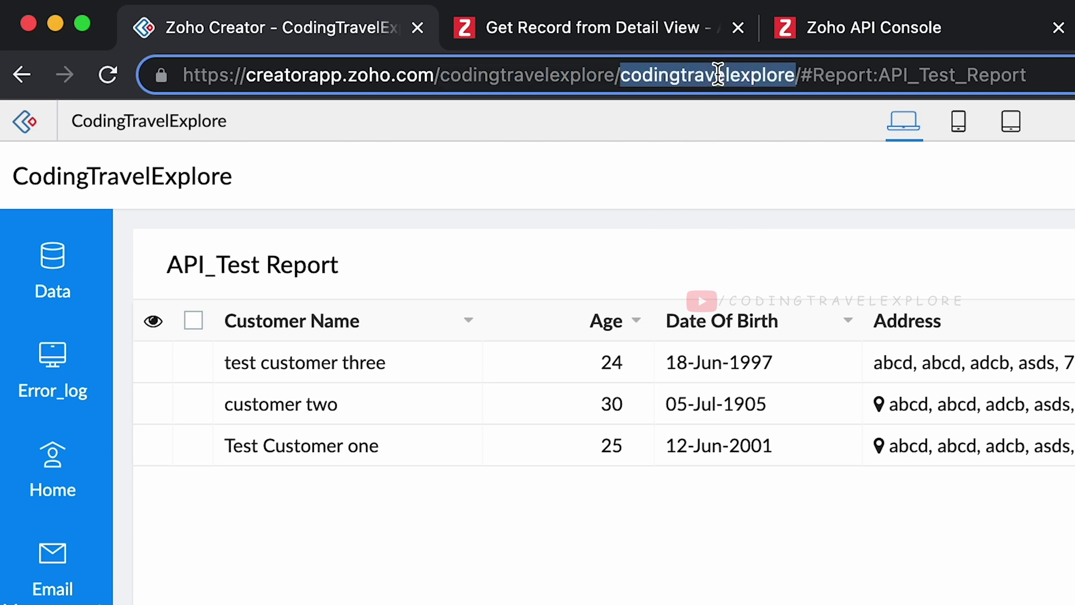
pyautogui.press('super+Tab')
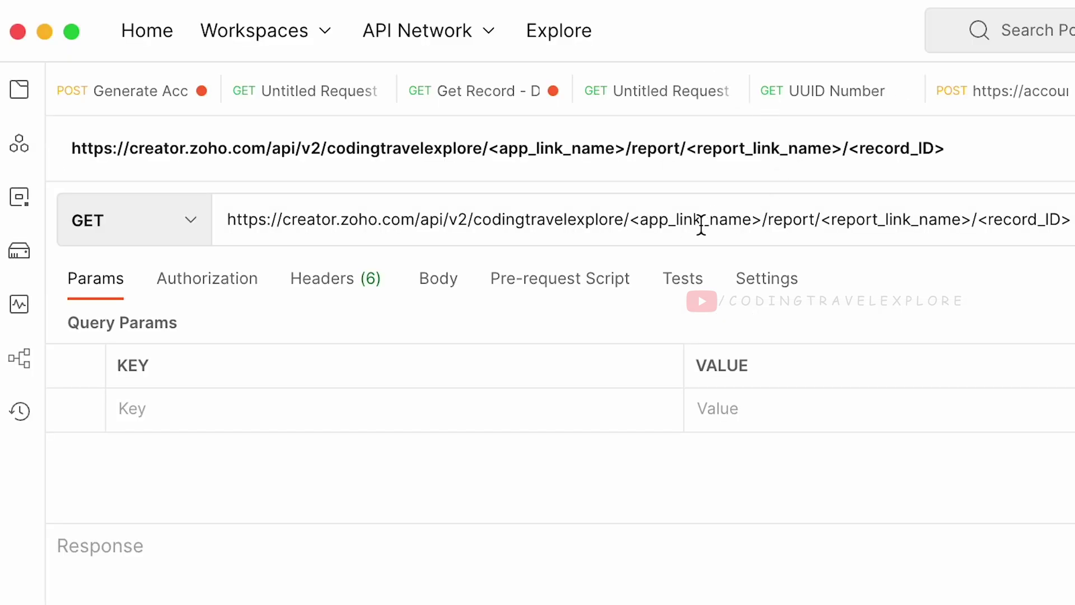
pyautogui.doubleClick(702, 220)
pyautogui.press('BackSpace')
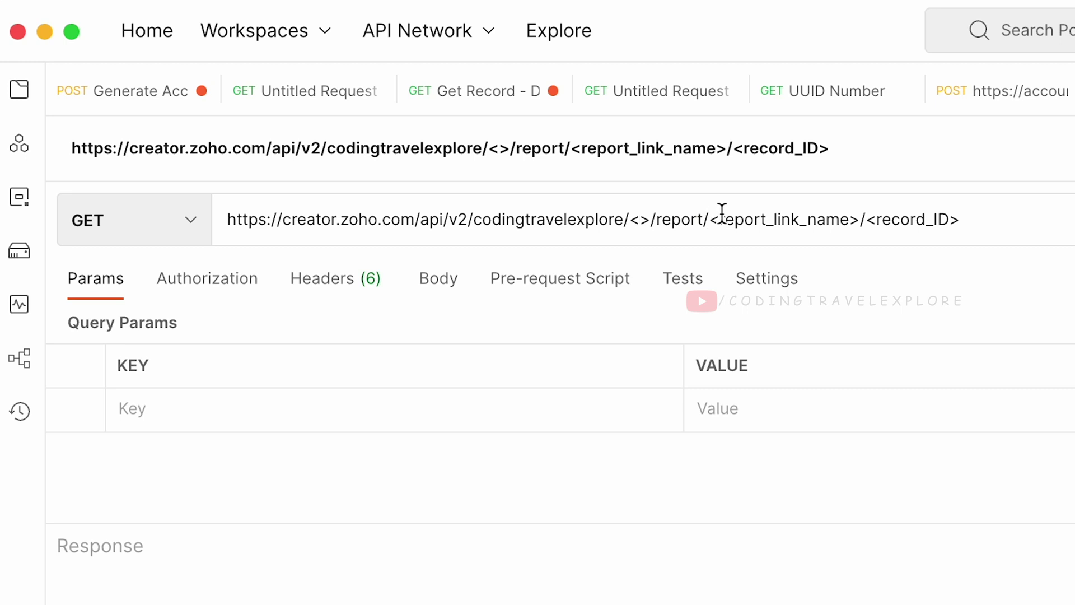
pyautogui.press('BackSpace')
pyautogui.press('BackSpace')
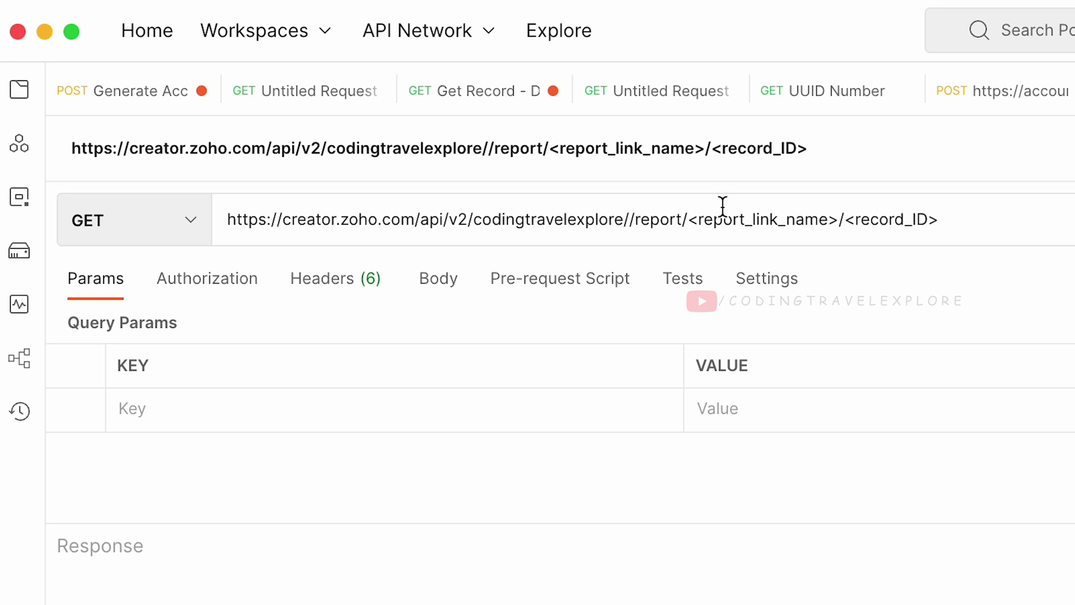
pyautogui.write('codingtravelexplore/codingtravelexplore/#Report:API_Test_Report')
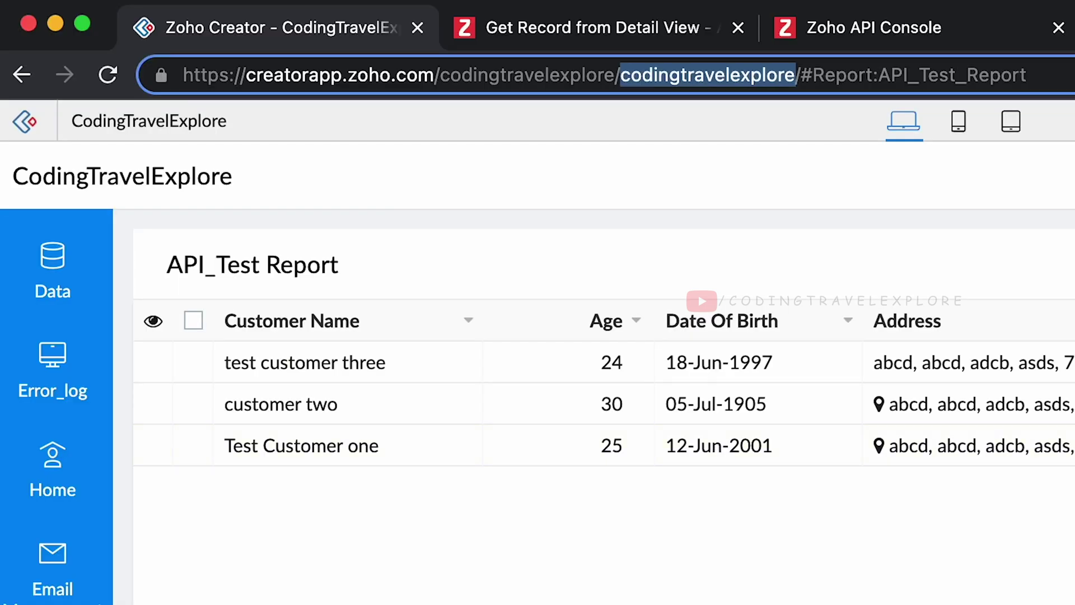
# Step: Replace the report_link_name placeholder with API_Test_Report
pyautogui.press('Return')
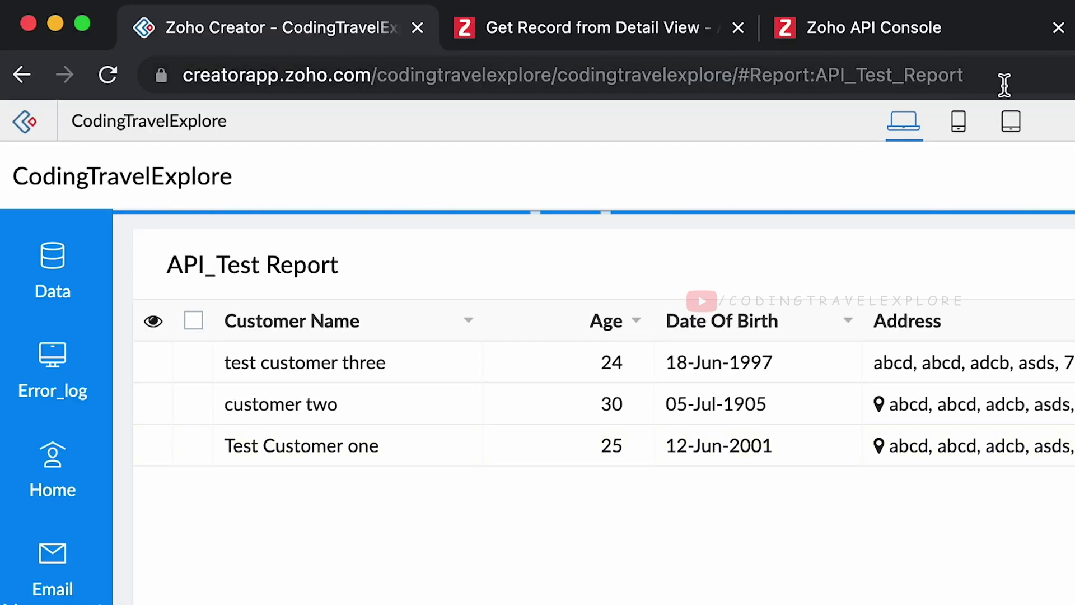
pyautogui.click(1007, 75)
pyautogui.moveTo(1007, 75); pyautogui.dragTo(820, 69)
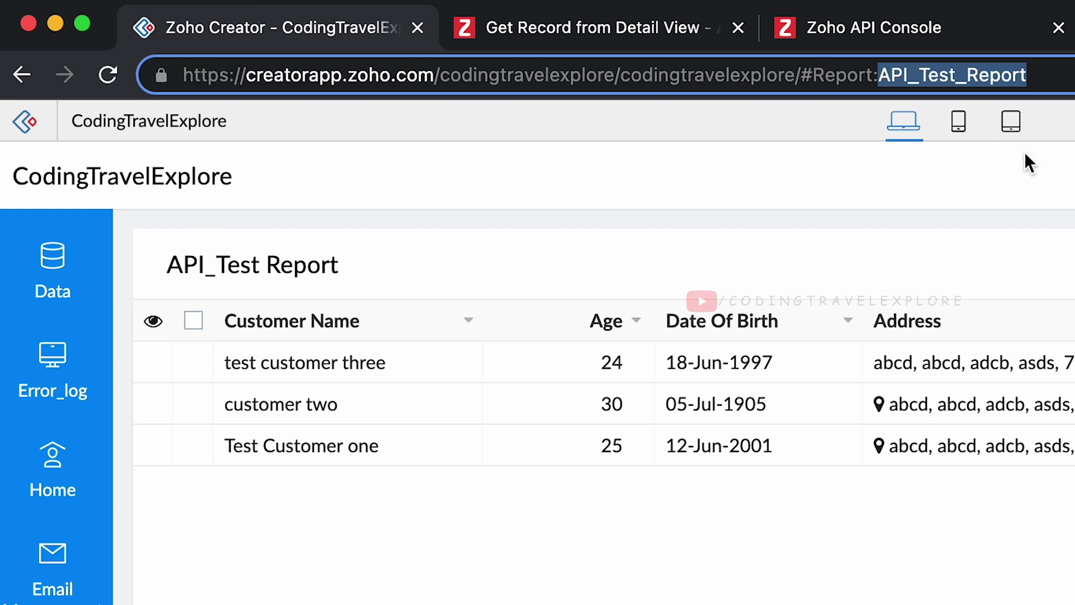
pyautogui.press('super+Tab')
pyautogui.doubleClick(924, 220)
pyautogui.press('BackSpace')
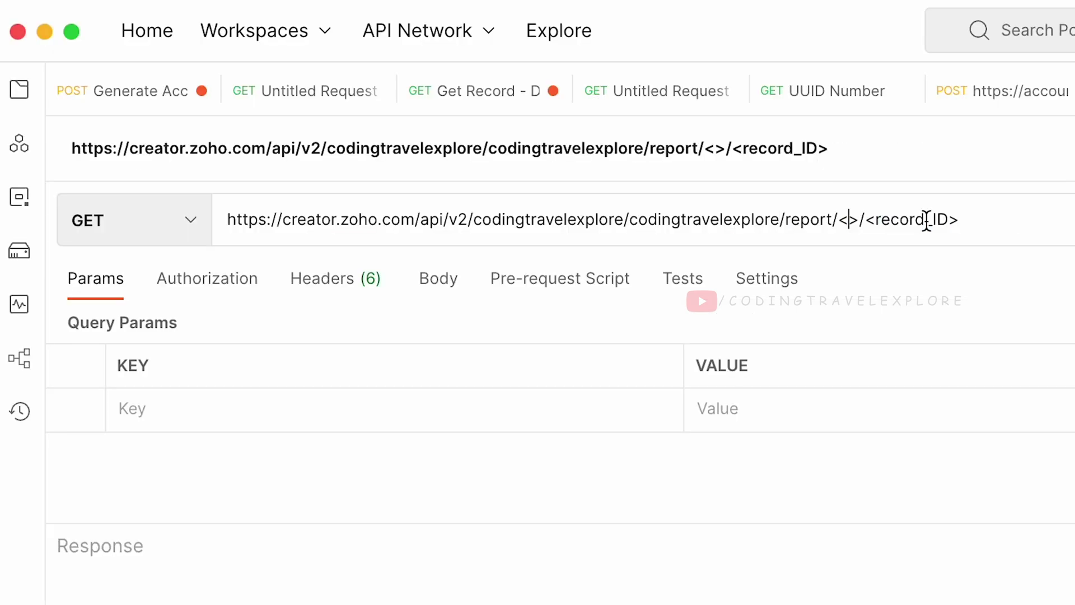
pyautogui.click(860, 219)
pyautogui.press('BackSpace')
pyautogui.press('BackSpace')
pyautogui.write('API_Test_Report')
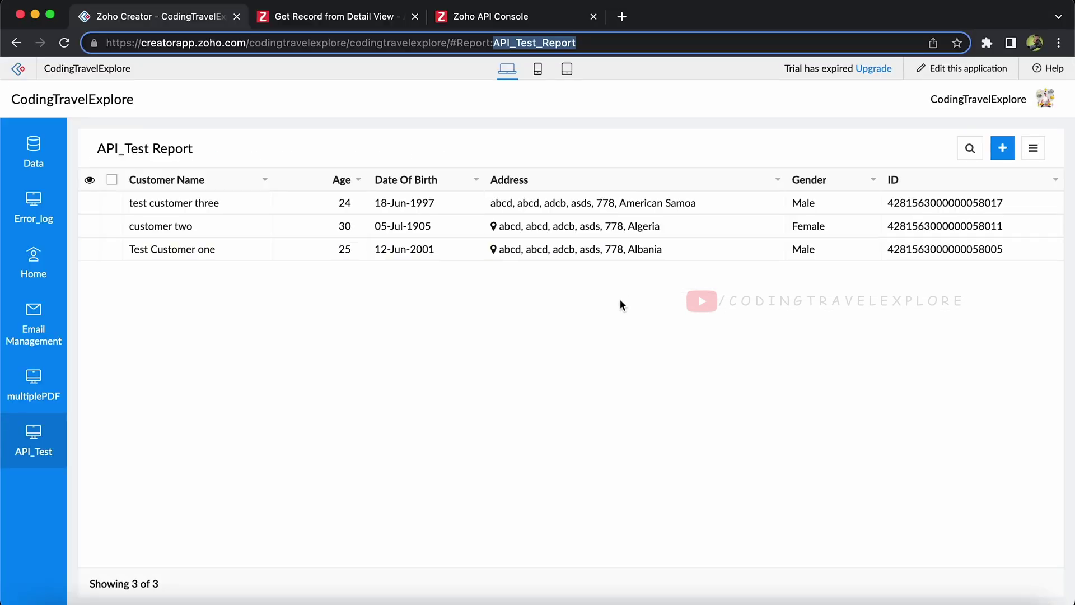
pyautogui.doubleClick(937, 249)
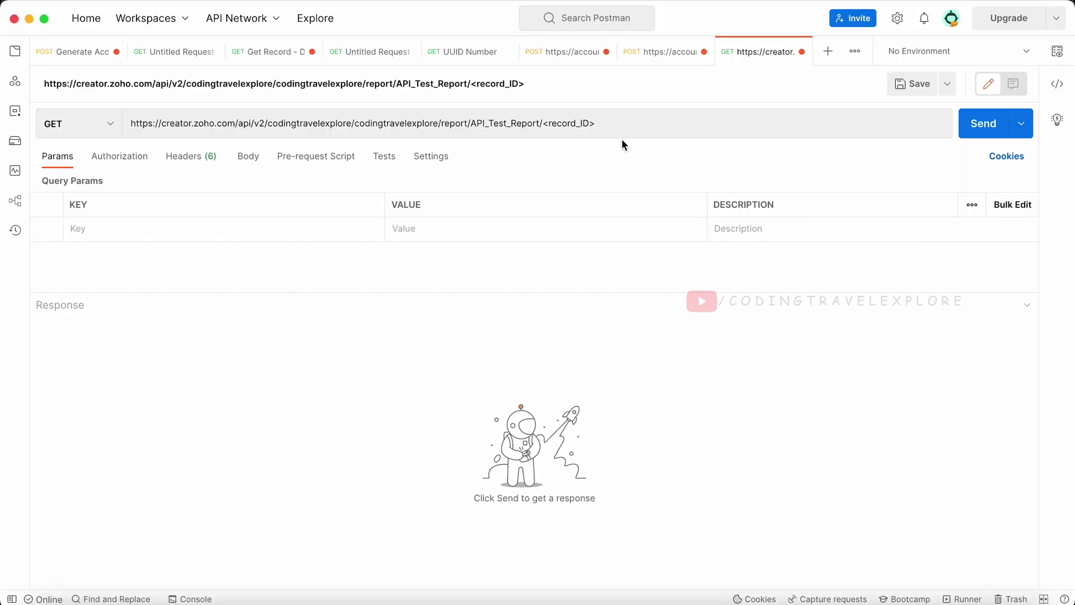
pyautogui.moveTo(596, 124); pyautogui.dragTo(541, 124)
pyautogui.press('BackSpace')
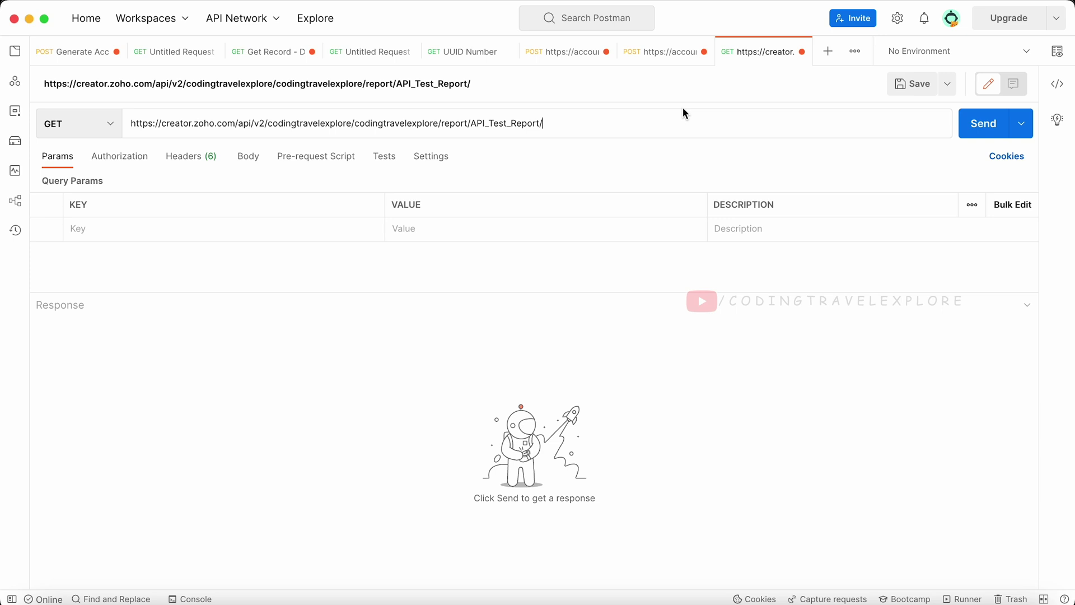
pyautogui.hotkey('ctrl', 'v')
# Step: Add an Authorization header key to the request, copied from the Get Record docs
pyautogui.click(200, 156)
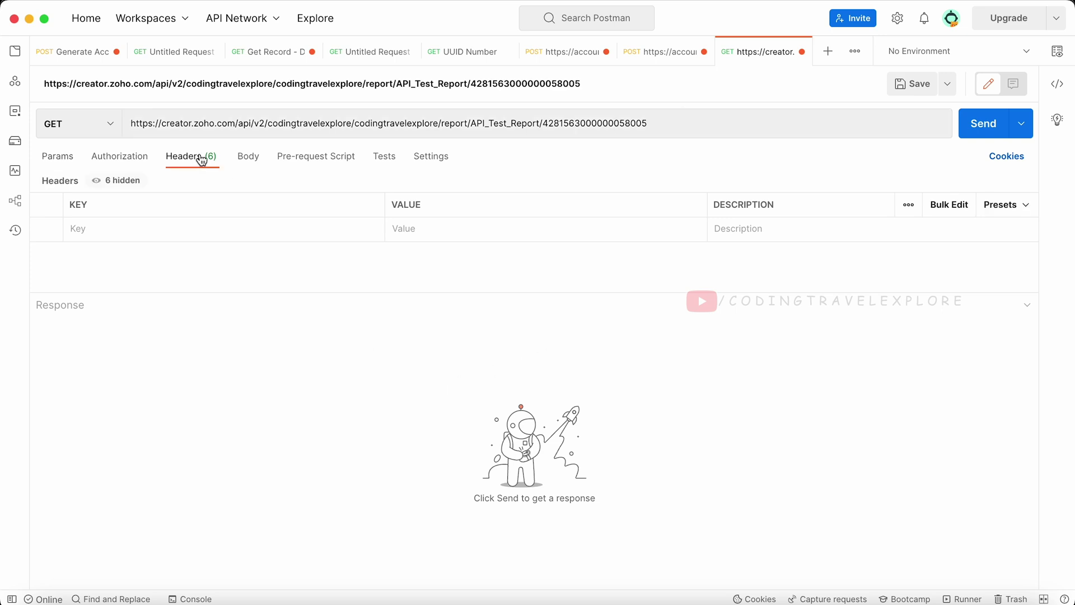
pyautogui.click(149, 157)
pyautogui.click(191, 162)
pyautogui.press('super+Tab')
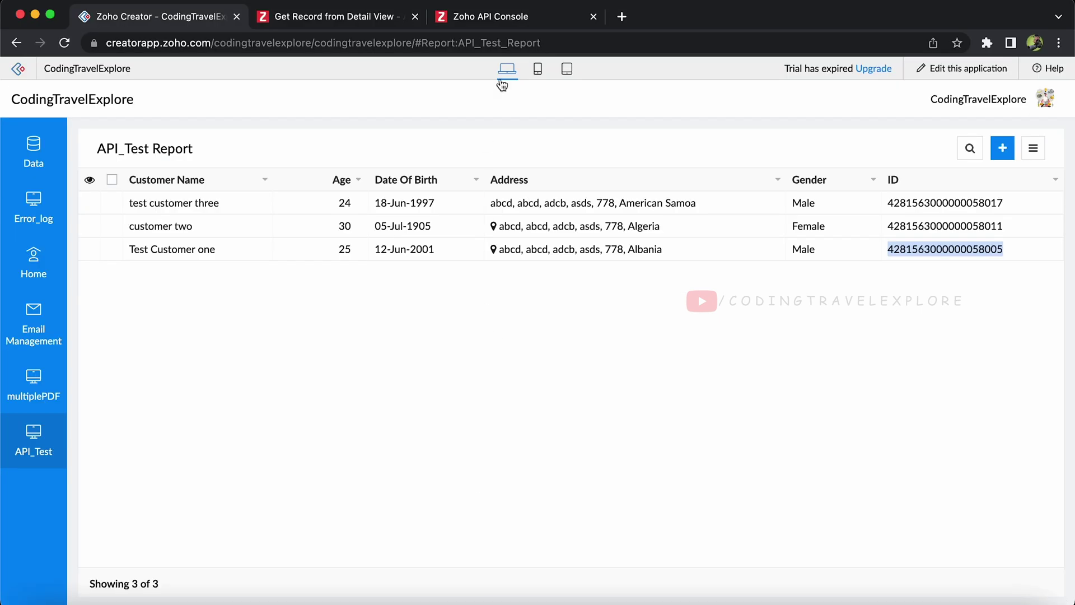
pyautogui.click(381, 24)
pyautogui.scroll(-5, 383, 286)
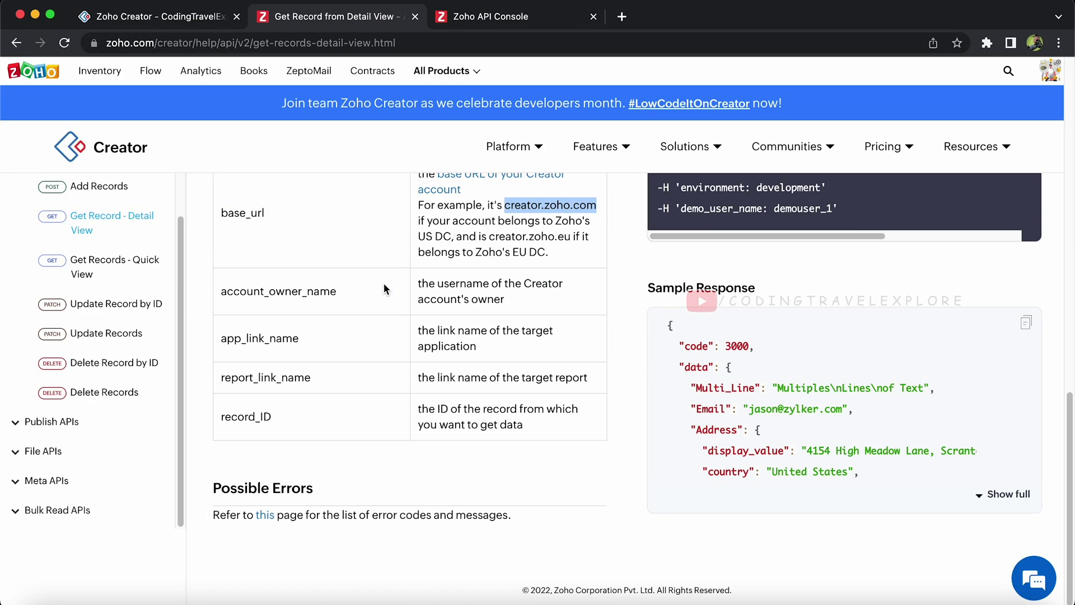
pyautogui.scroll(10, 337, 404)
pyautogui.doubleClick(284, 341)
pyautogui.press('super+c')
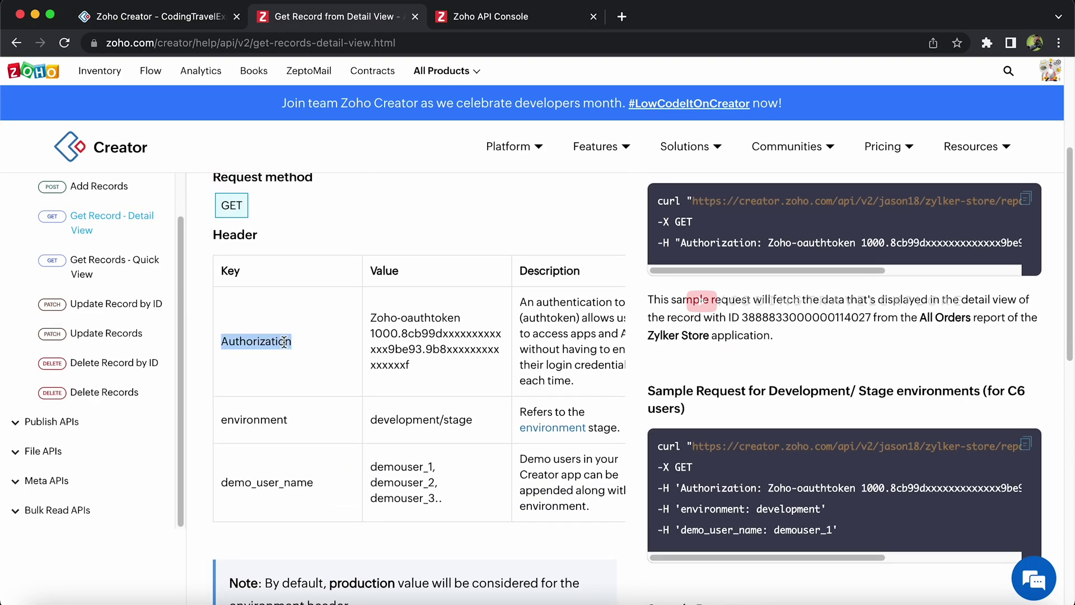
pyautogui.press('super+Tab')
pyautogui.click(185, 227)
pyautogui.press('super+v')
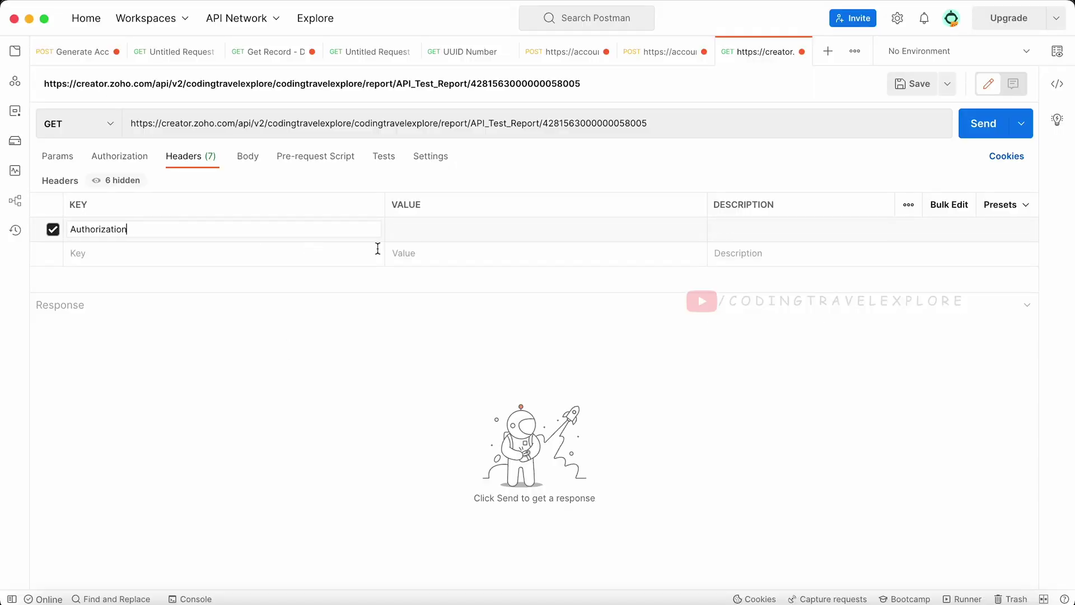
# Step: Set the Authorization value prefix to Zoho-oauthtoken copied from the docs
pyautogui.press('super+Tab')
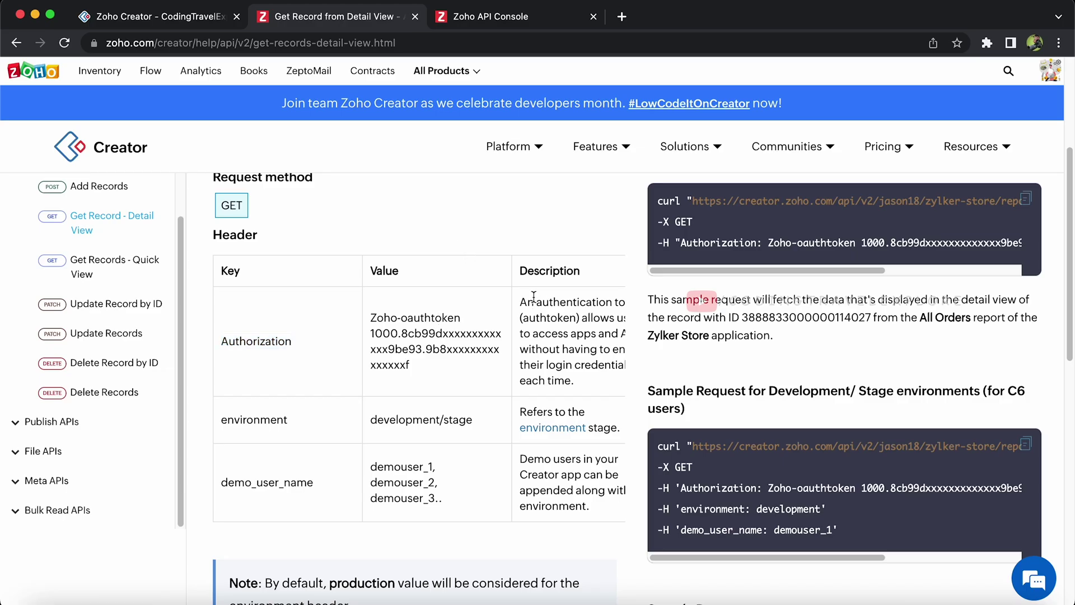
pyautogui.moveTo(533, 296); pyautogui.dragTo(580, 383)
pyautogui.moveTo(462, 317); pyautogui.dragTo(374, 315)
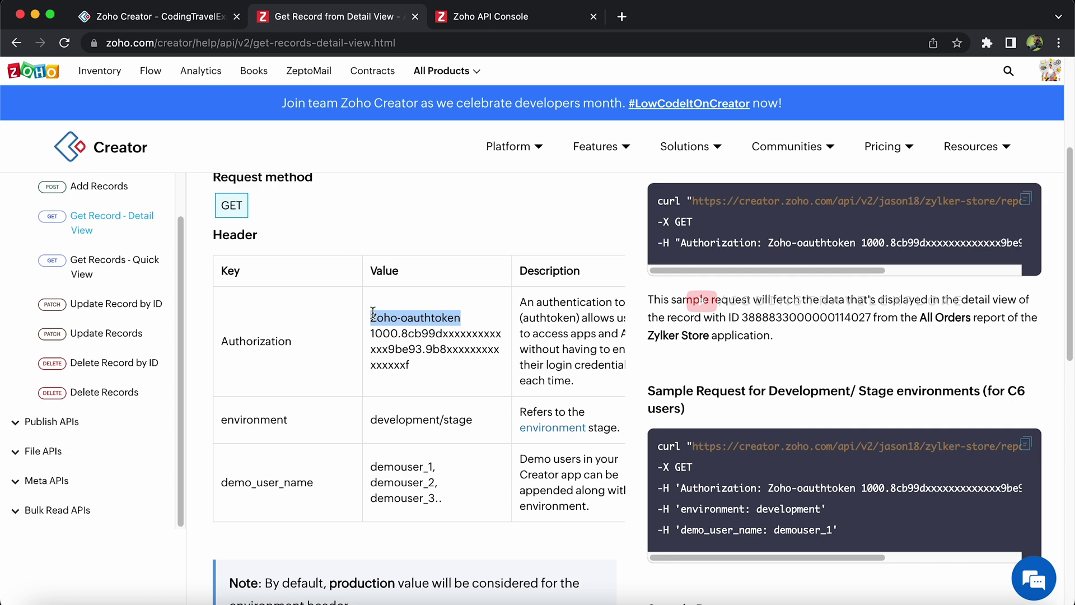
pyautogui.press('super+c')
pyautogui.press('super+Tab')
pyautogui.click(431, 235)
pyautogui.press('super+v')
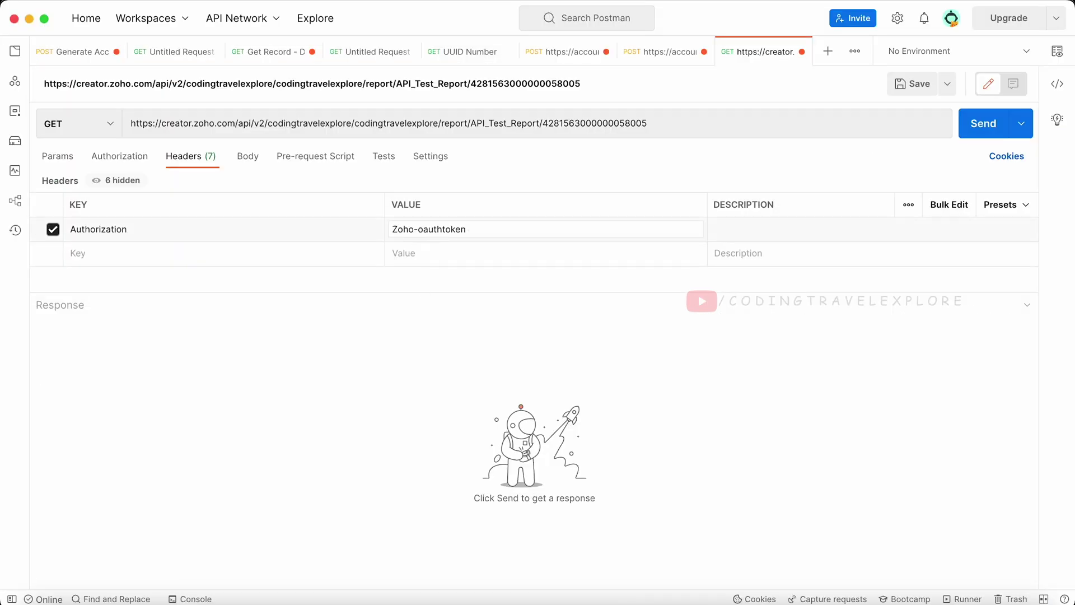
# Step: Append the access token from the token response after Zoho-oauthtoken
pyautogui.click(665, 52)
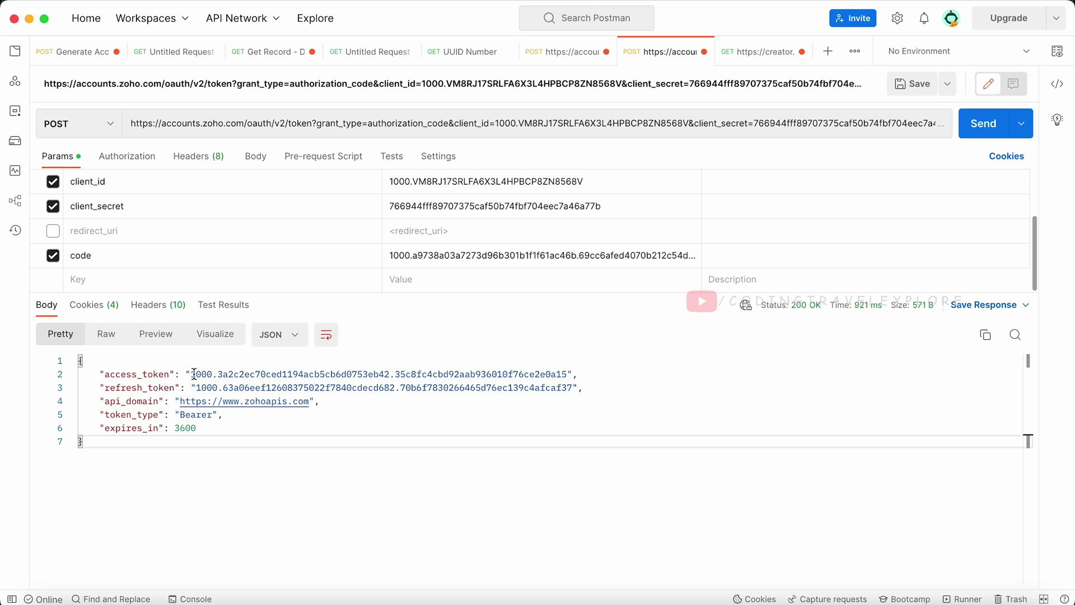
pyautogui.moveTo(194, 374); pyautogui.dragTo(571, 370)
pyautogui.press('super+c')
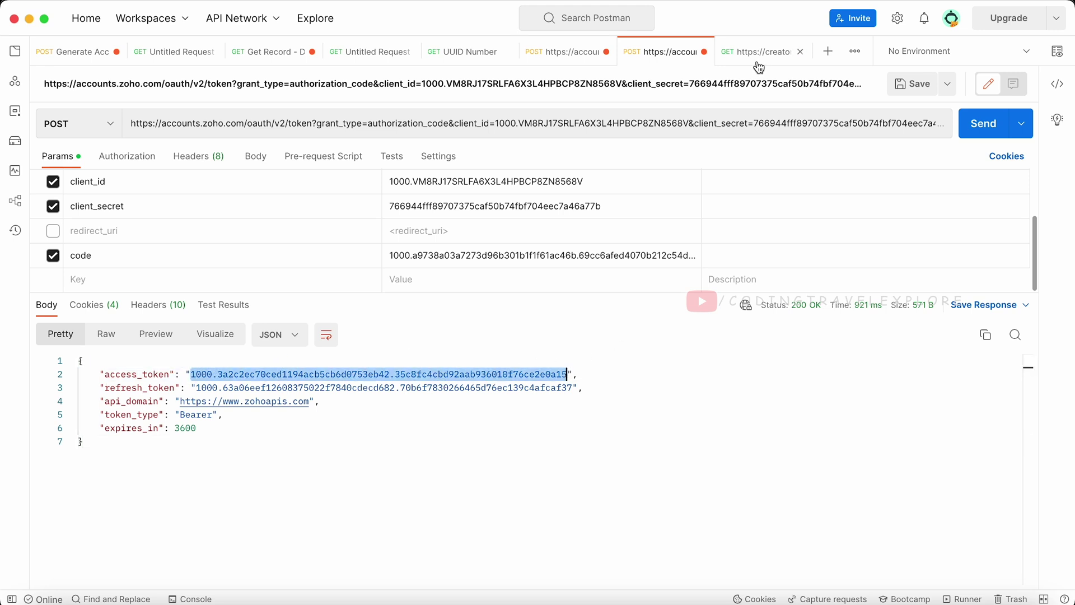
pyautogui.click(759, 52)
pyautogui.click(511, 231)
pyautogui.press('super+v')
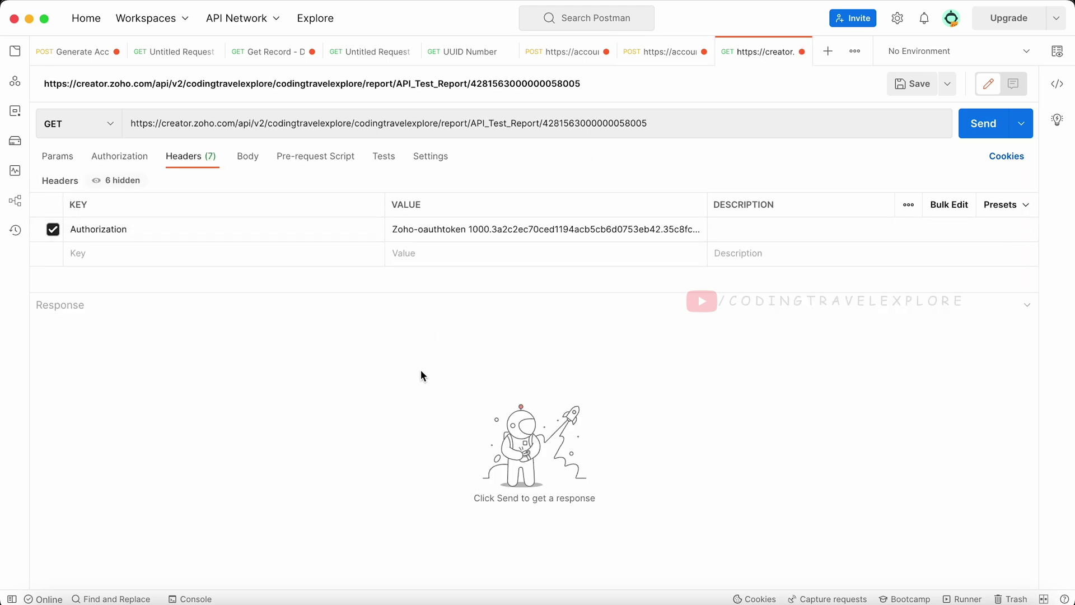
pyautogui.press('super+Tab')
pyautogui.scroll(2, 399, 360)
pyautogui.scroll(2, 399, 360)
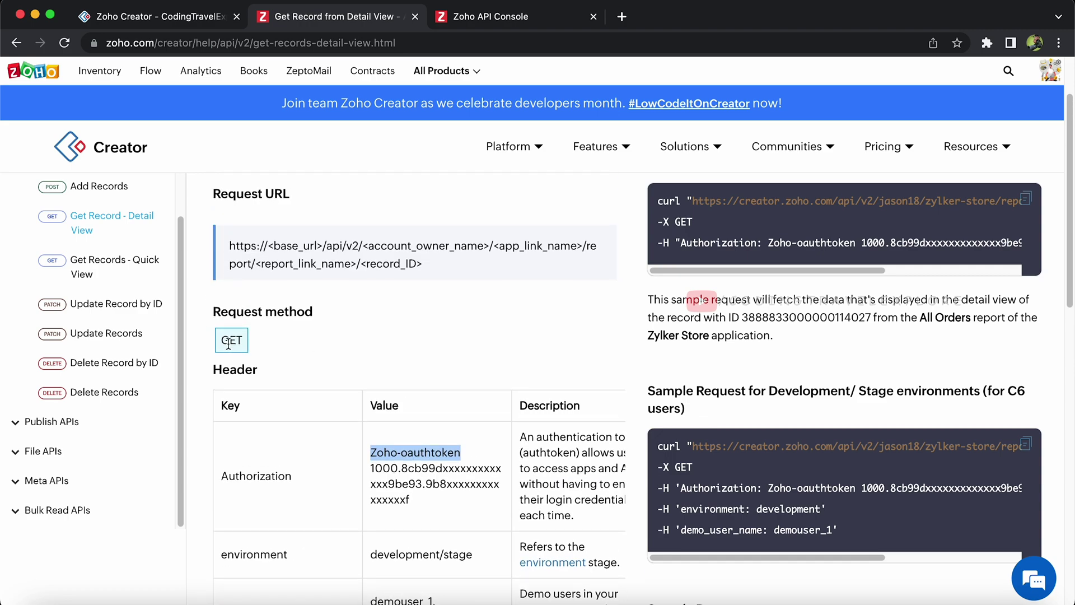
pyautogui.press('super+Tab')
pyautogui.press('super+Tab')
pyautogui.press('super+Tab')
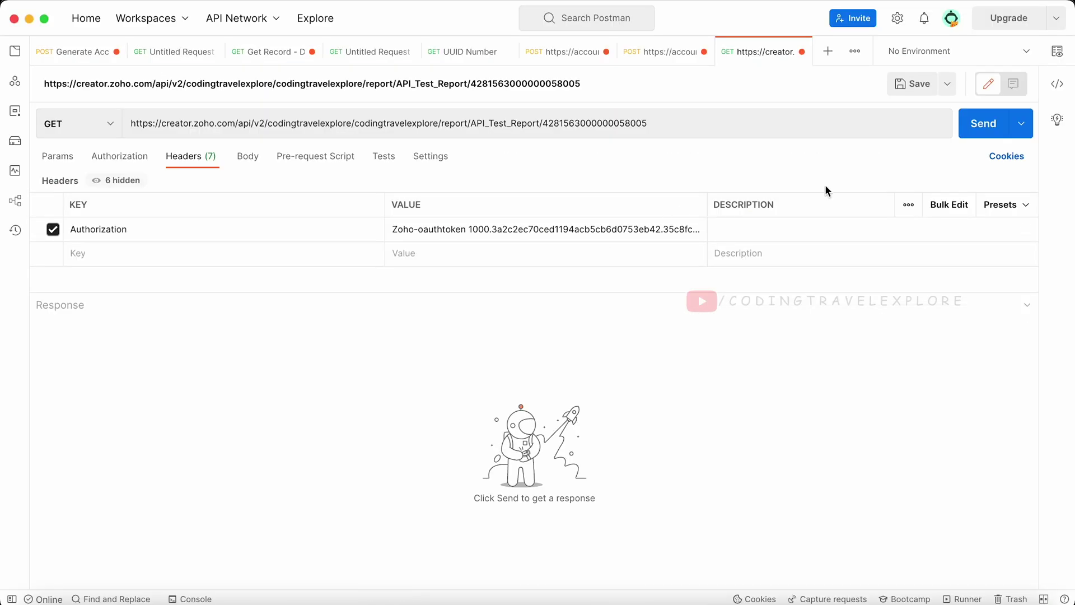
# Step: Send the GET request returning Test Customer one's record, then go to the Get Record docs
pyautogui.click(984, 123)
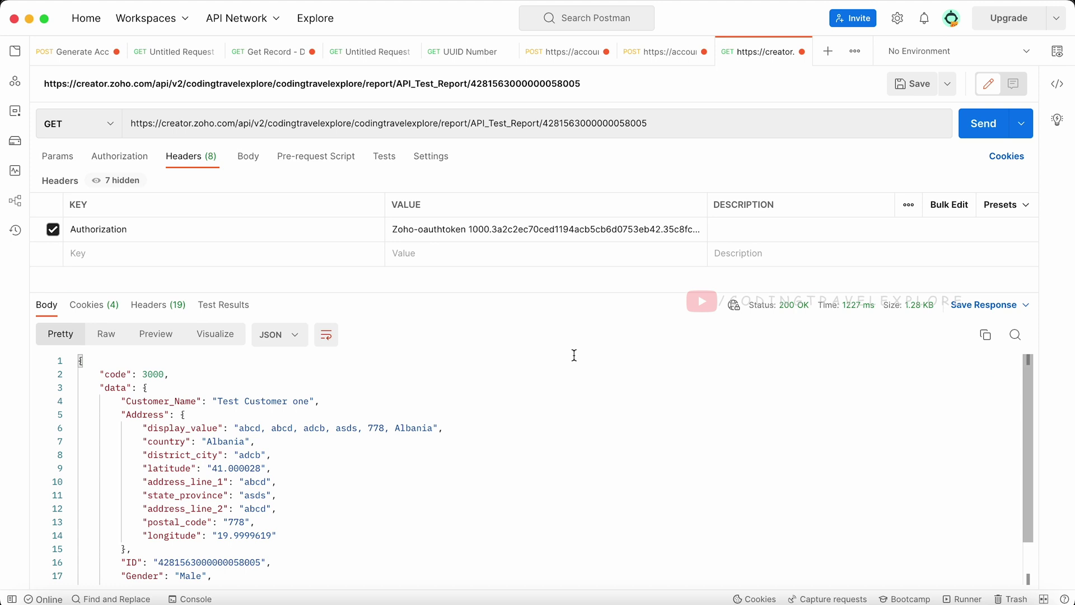
pyautogui.scroll(-2, 453, 403)
pyautogui.scroll(2, 420, 394)
pyautogui.scroll(-2, 286, 419)
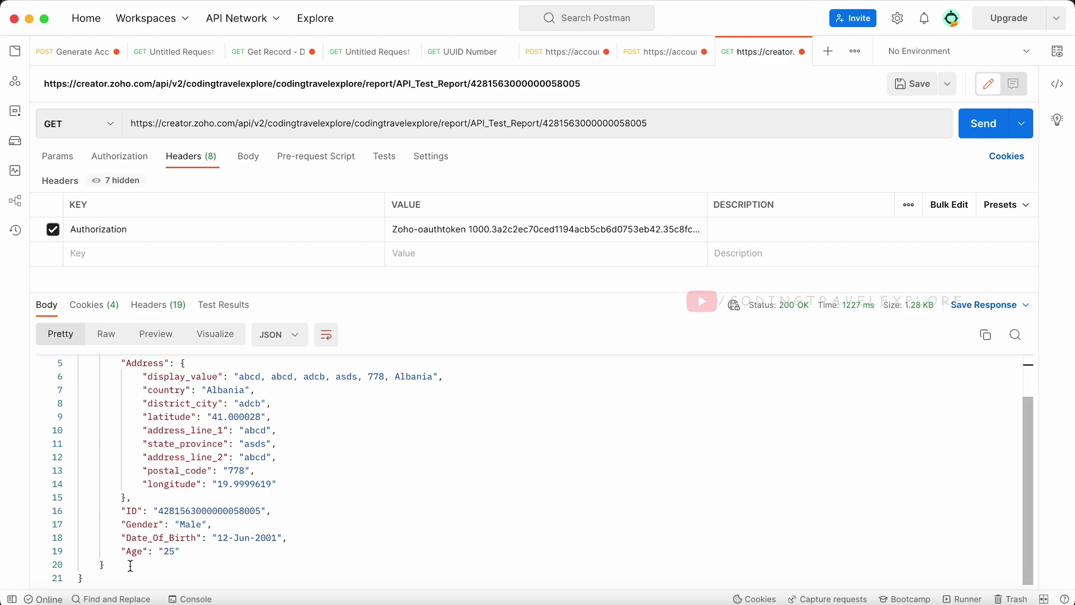
pyautogui.scroll(2, 265, 487)
pyautogui.press('super+Tab')
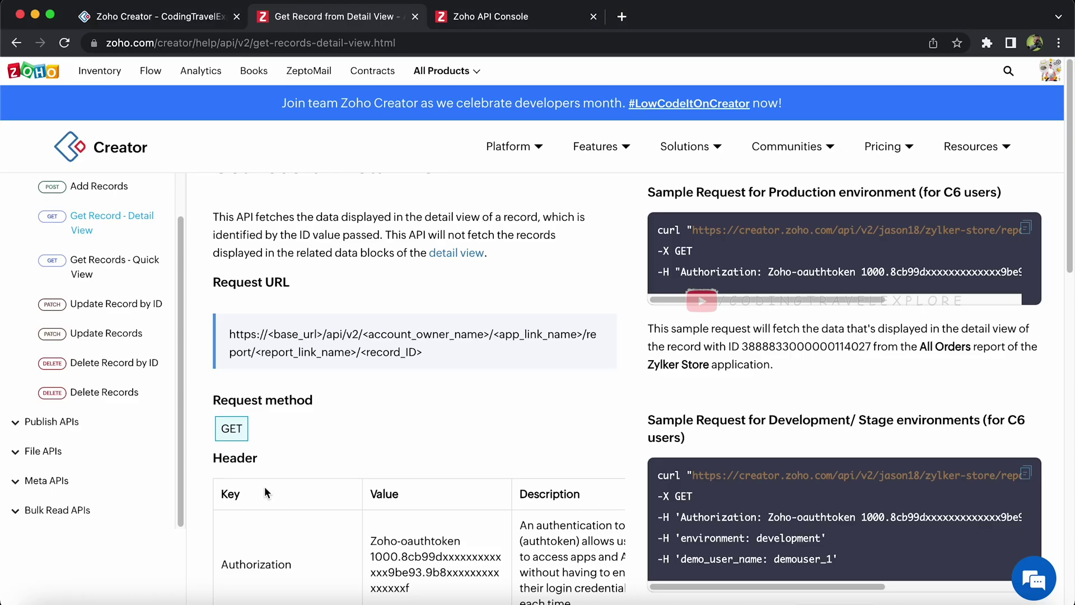
pyautogui.scroll(-4, 456, 396)
pyautogui.scroll(-3, 456, 395)
pyautogui.scroll(-3, 456, 396)
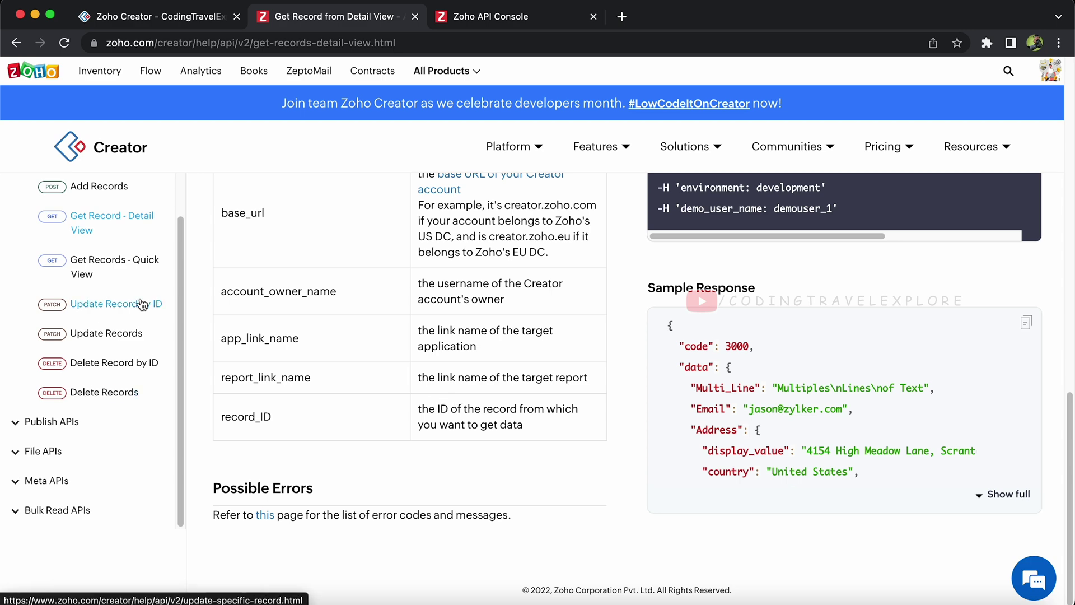
# Step: Review the Get Records - Quick View docs' Total < 50 criteria example, then return toward Postman
pyautogui.click(114, 261)
pyautogui.scroll(-3, 512, 335)
pyautogui.scroll(-2, 329, 340)
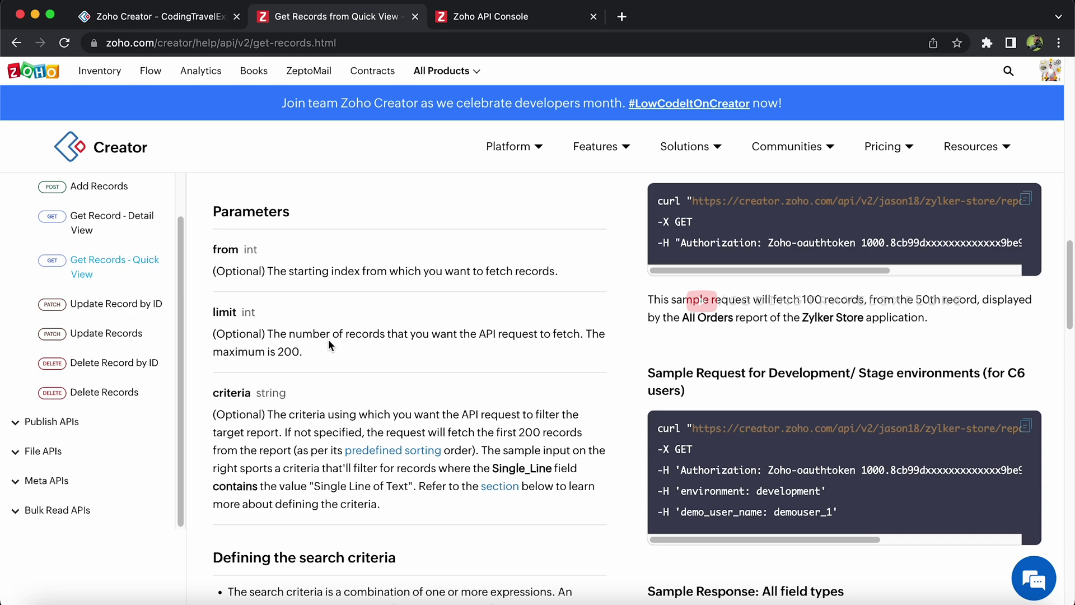
pyautogui.scroll(-3, 242, 312)
pyautogui.scroll(-3, 242, 311)
pyautogui.scroll(-1, 241, 309)
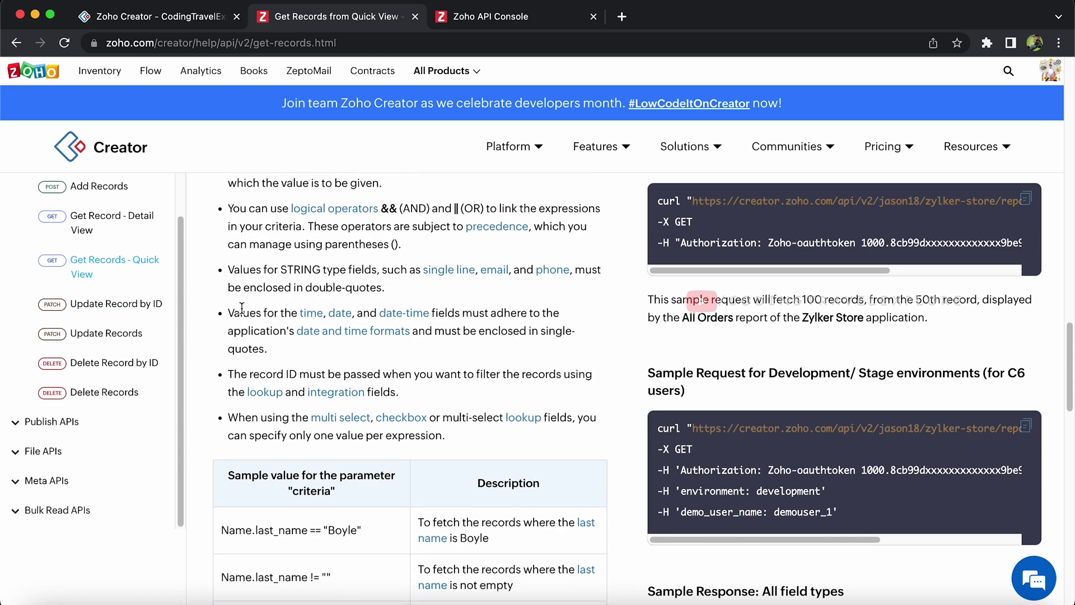
pyautogui.scroll(-3, 242, 310)
pyautogui.scroll(-2, 300, 326)
pyautogui.scroll(-3, 360, 308)
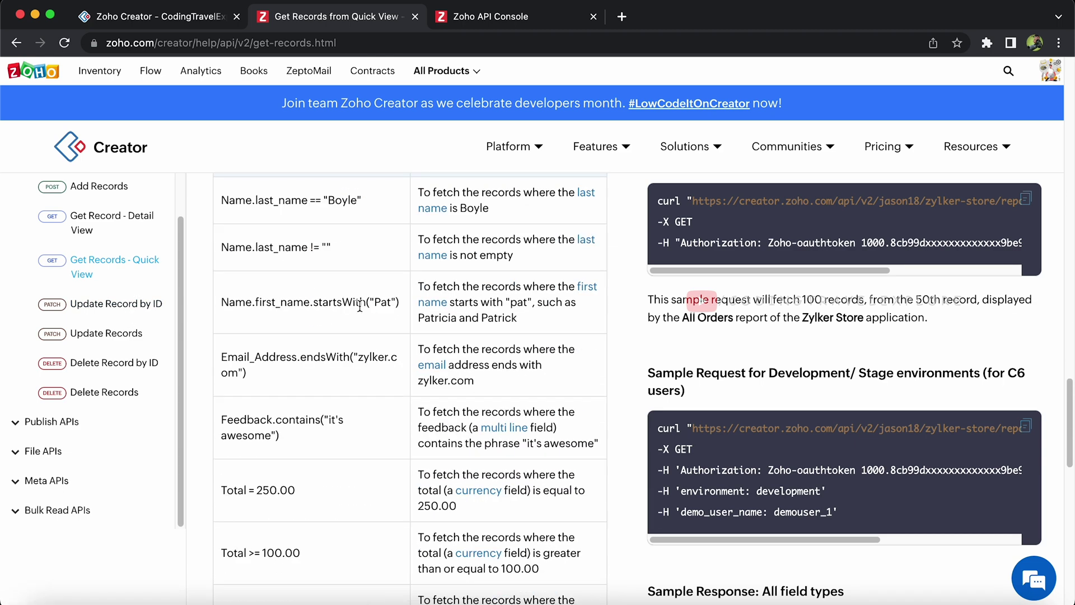
pyautogui.scroll(-1, 366, 255)
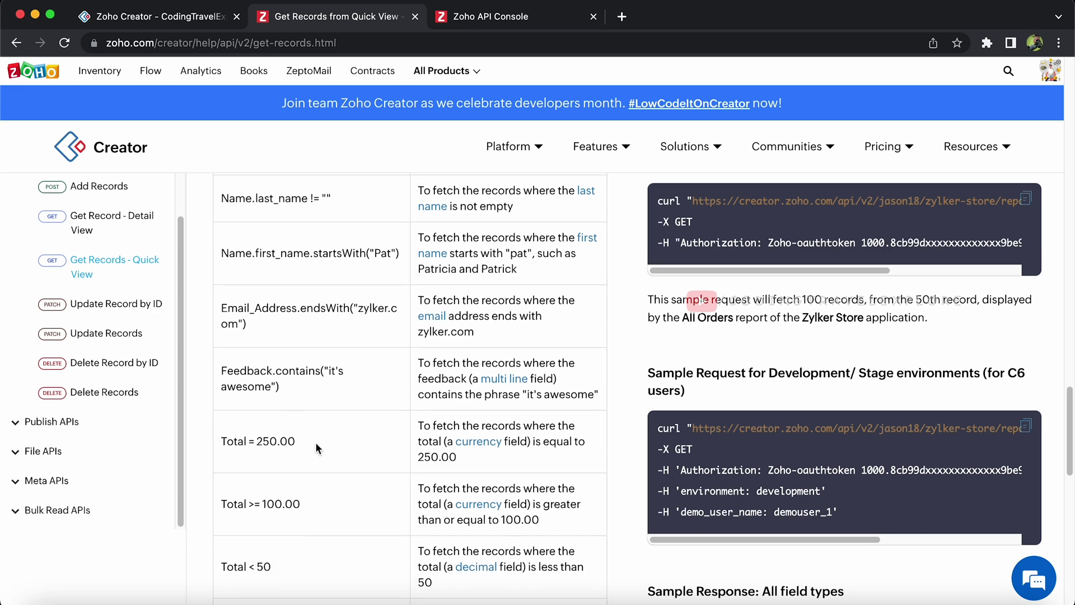
pyautogui.moveTo(309, 440)
pyautogui.mouseDown()
pyautogui.moveTo(223, 443)
pyautogui.moveTo(219, 456)
pyautogui.mouseUp()
pyautogui.scroll(-2, 407, 382)
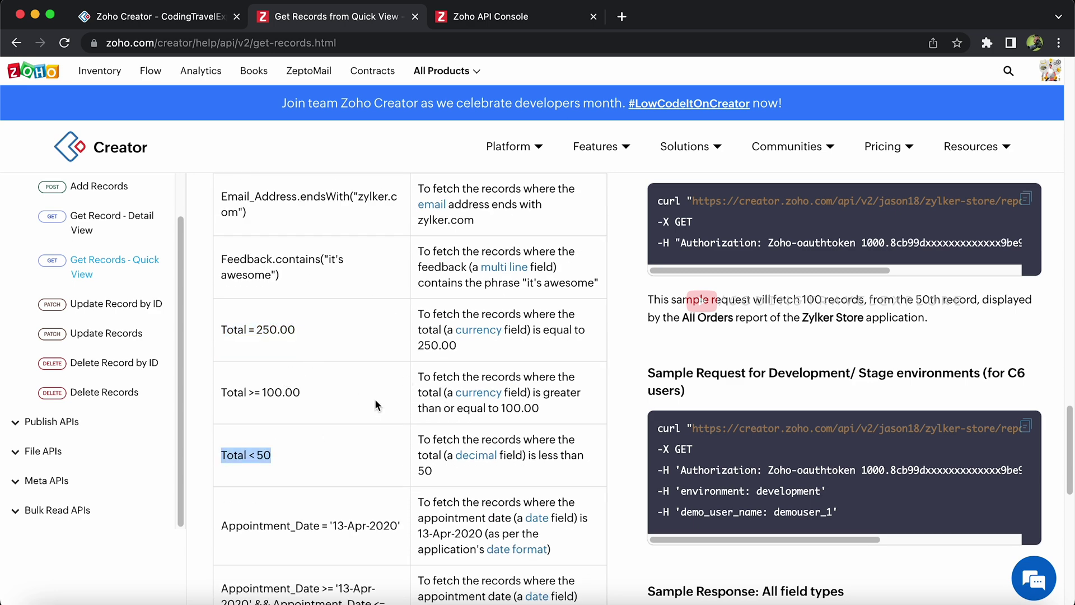
pyautogui.scroll(-5, 378, 397)
pyautogui.press('super+Tab')
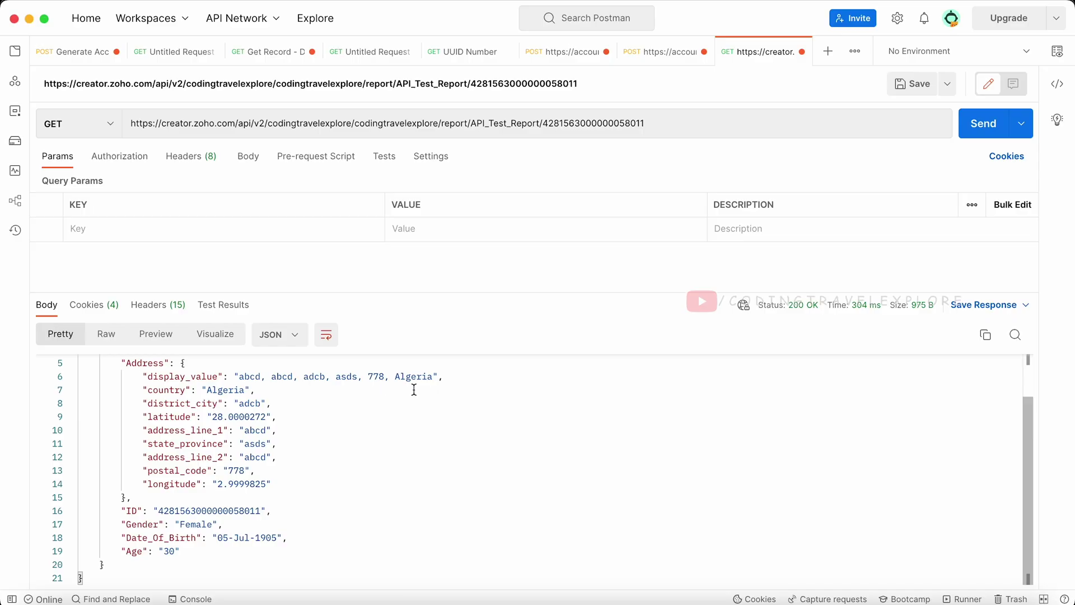
pyautogui.press('super+Tab')
pyautogui.click(361, 16)
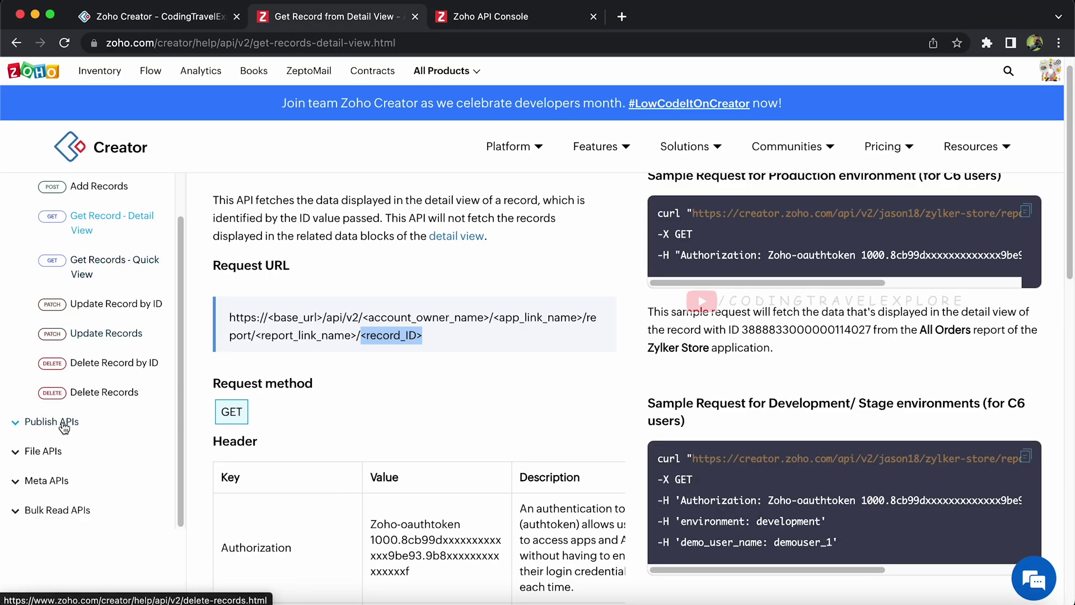
pyautogui.click(120, 267)
pyautogui.scroll(-5, 352, 382)
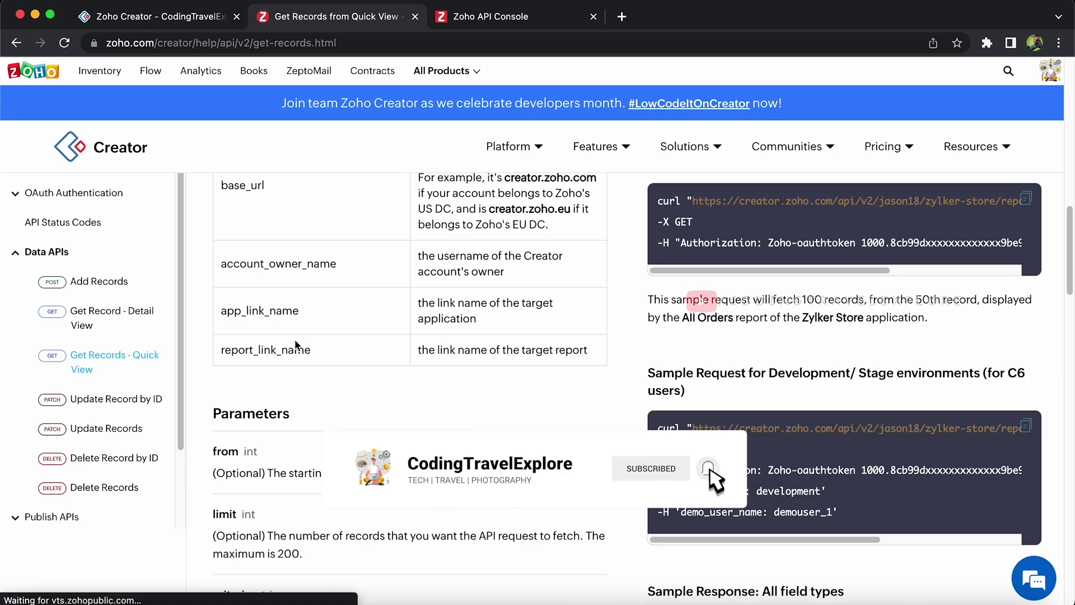
pyautogui.scroll(-2, 299, 362)
pyautogui.scroll(-4, 308, 419)
pyautogui.scroll(-4, 309, 418)
pyautogui.scroll(-1, 308, 387)
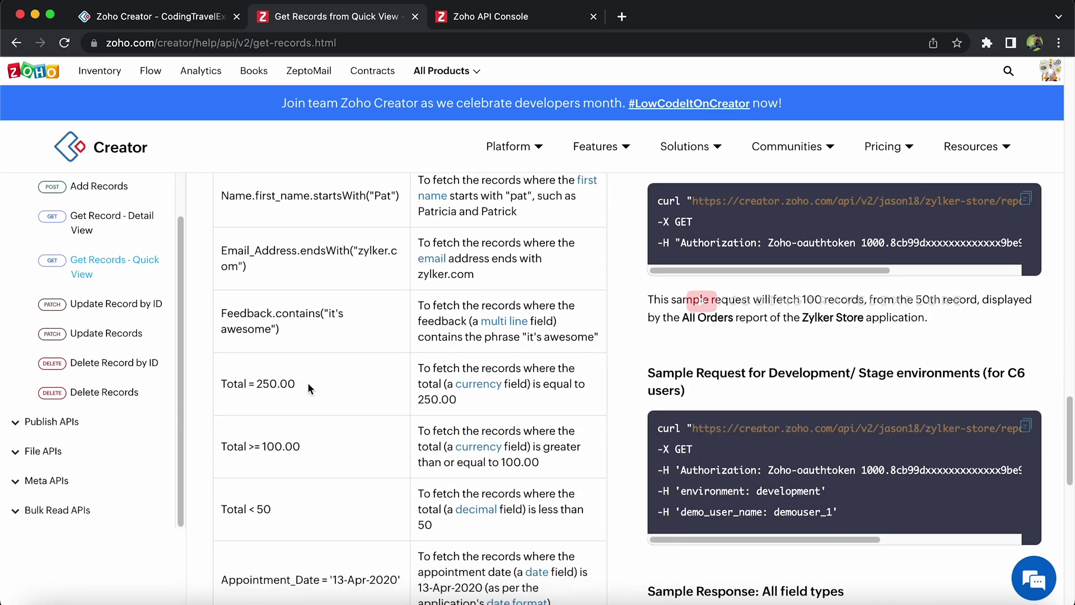
pyautogui.scroll(-2, 308, 388)
pyautogui.scroll(-2, 304, 398)
pyautogui.scroll(-3, 304, 399)
pyautogui.scroll(-1, 305, 398)
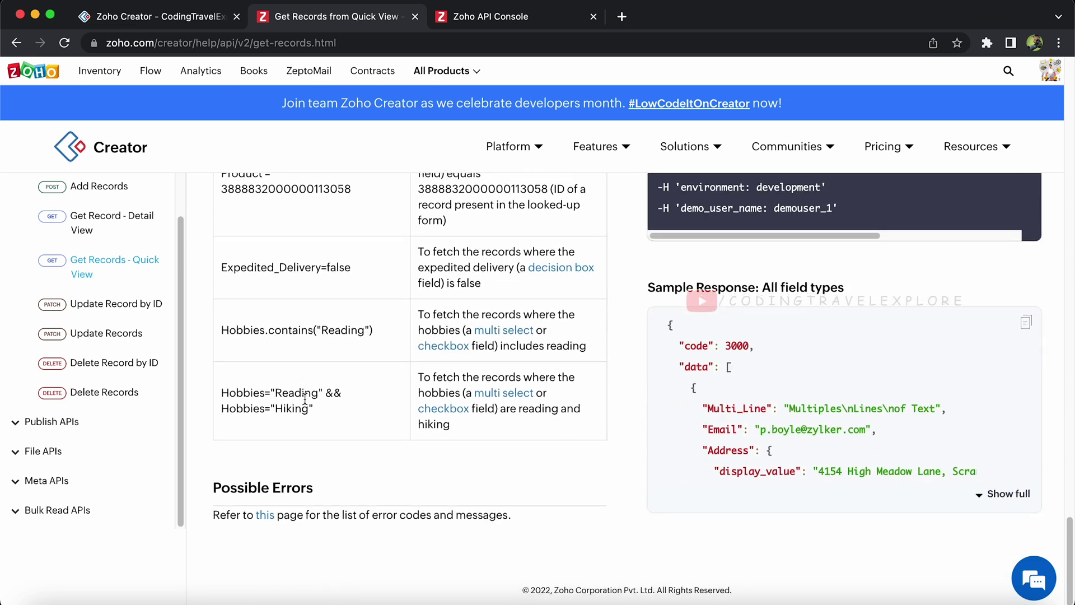
pyautogui.scroll(5, 304, 399)
pyautogui.scroll(5, 304, 399)
pyautogui.scroll(3, 304, 399)
pyautogui.click(160, 16)
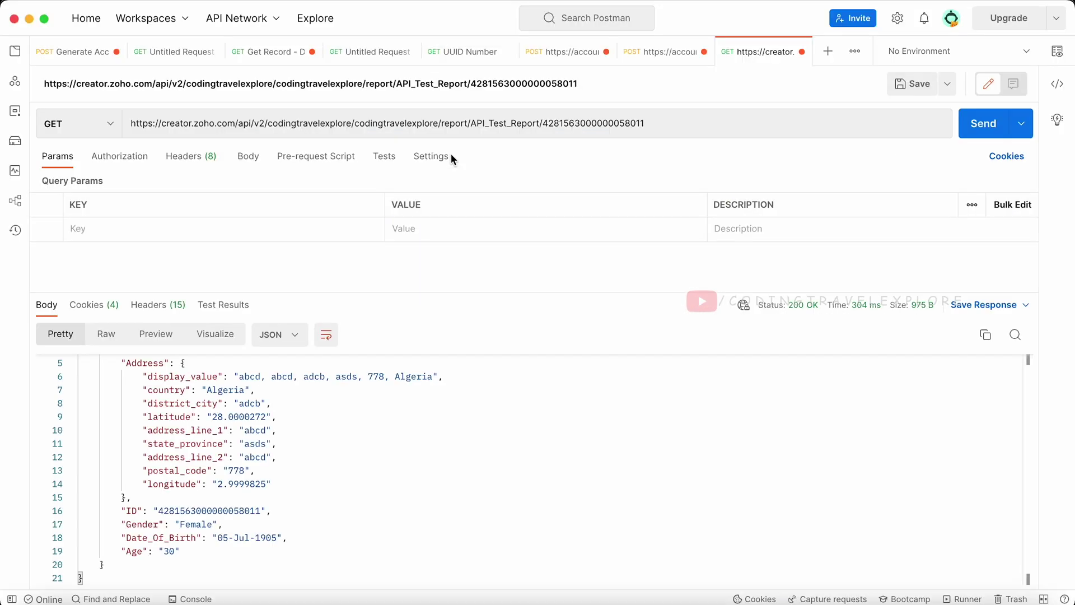
# Step: Add the Age '<30' query parameter, remove the record ID from the URL and send the report request
pyautogui.click(126, 224)
pyautogui.write('A')
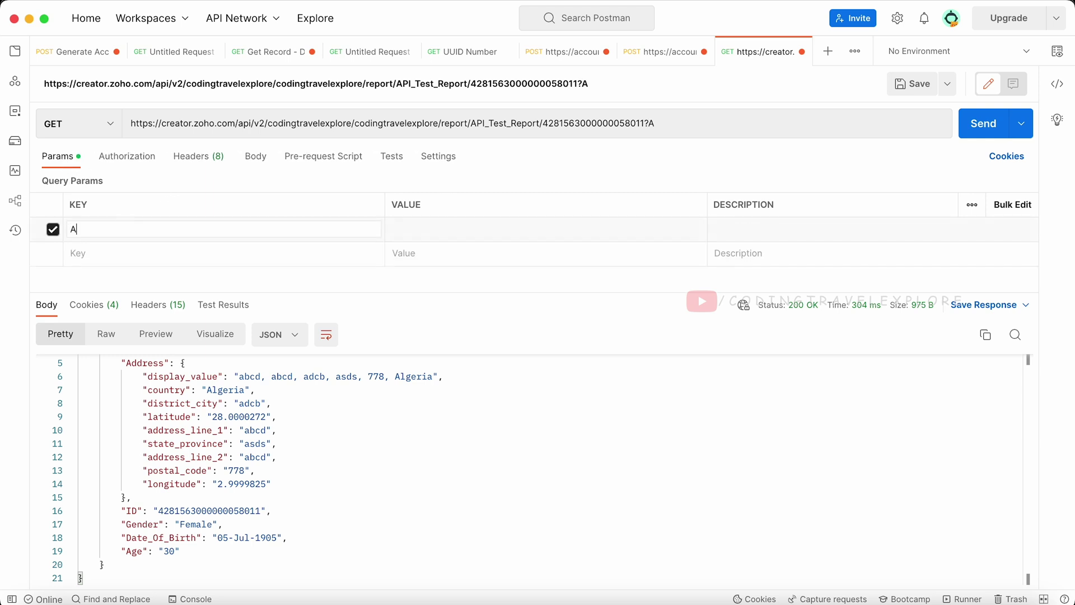
pyautogui.write('ge=<30')
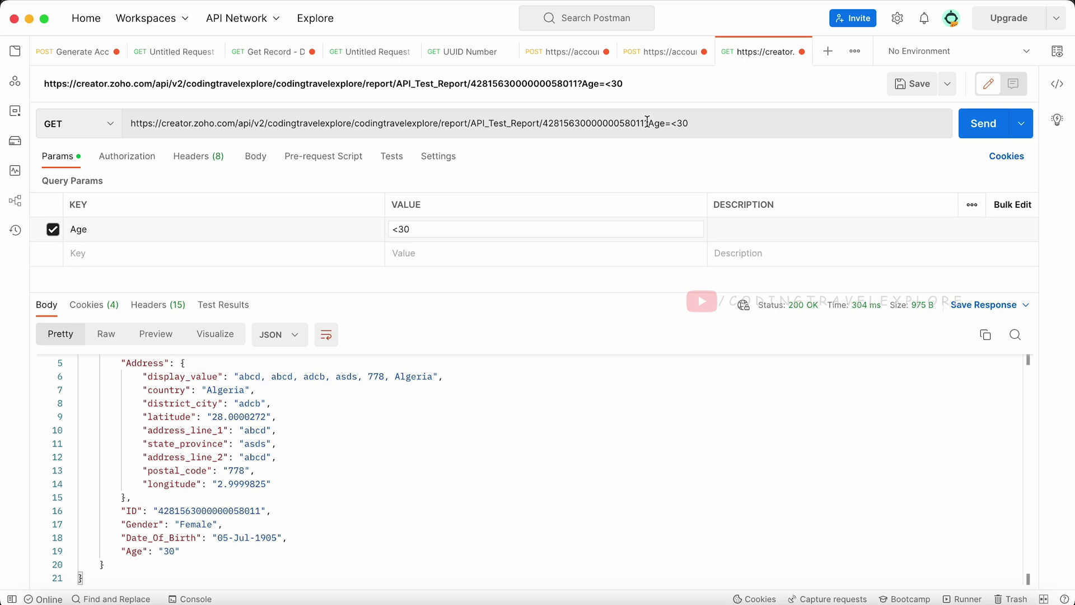
pyautogui.moveTo(648, 124); pyautogui.dragTo(542, 123)
pyautogui.press('BackSpace')
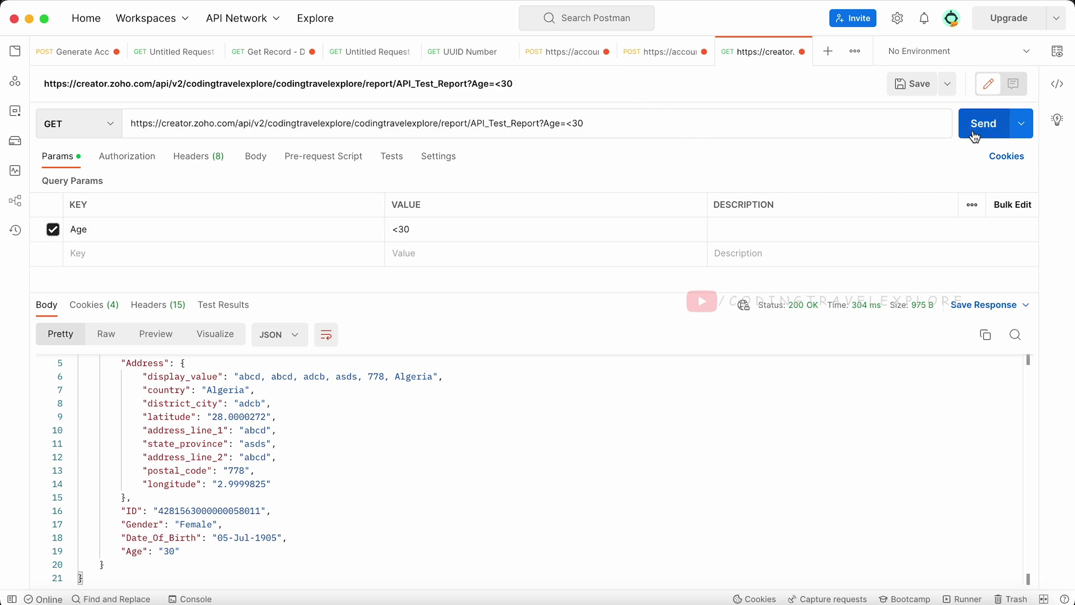
pyautogui.click(975, 137)
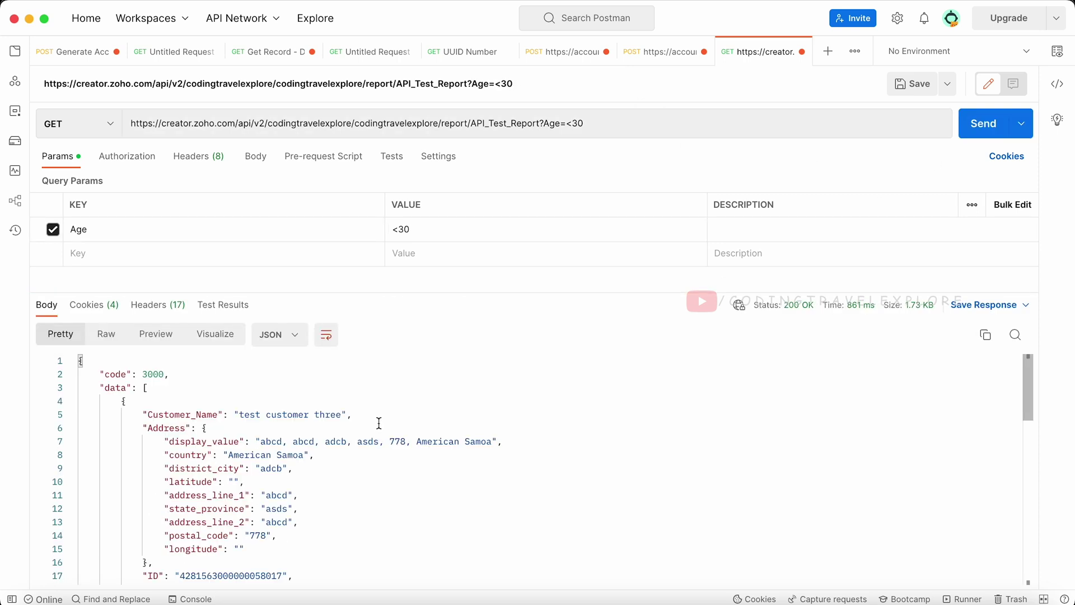
pyautogui.scroll(-2, 379, 423)
pyautogui.scroll(2, 367, 415)
pyautogui.moveTo(252, 412); pyautogui.dragTo(321, 414)
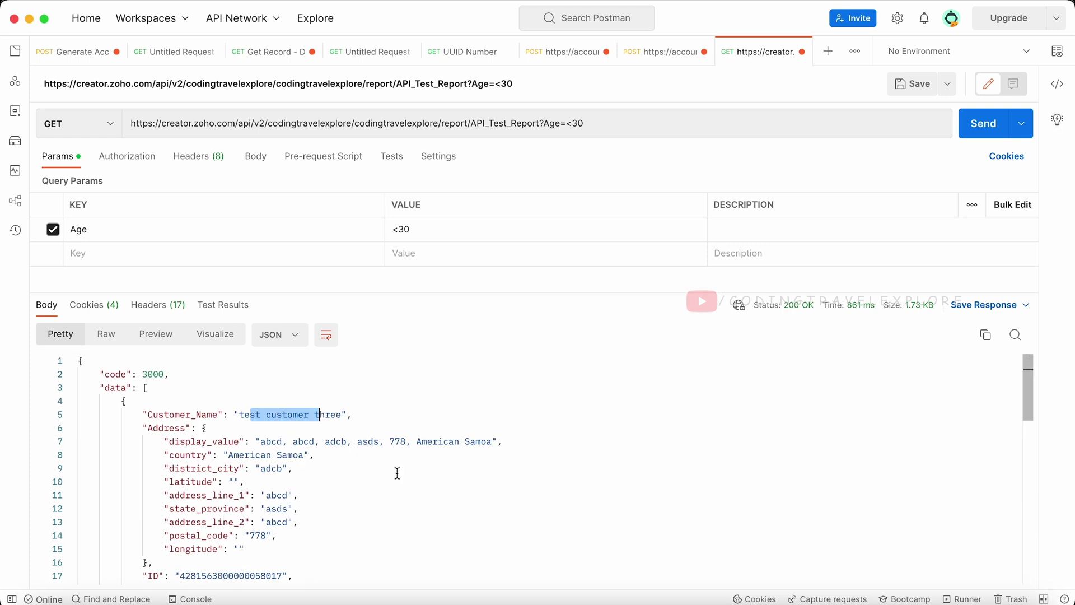
pyautogui.scroll(-2, 396, 473)
pyautogui.scroll(-3, 398, 456)
pyautogui.scroll(5, 398, 457)
pyautogui.scroll(-2, 397, 457)
pyautogui.scroll(-2, 397, 456)
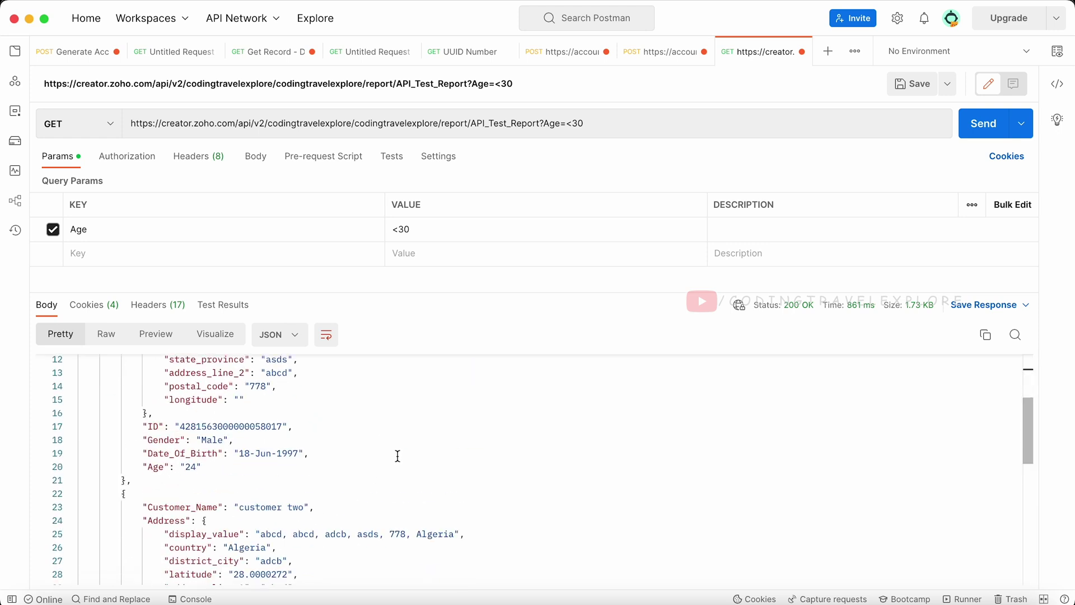
pyautogui.scroll(-1, 397, 456)
pyautogui.scroll(-3, 398, 456)
pyautogui.scroll(-2, 398, 456)
pyautogui.scroll(-2, 378, 433)
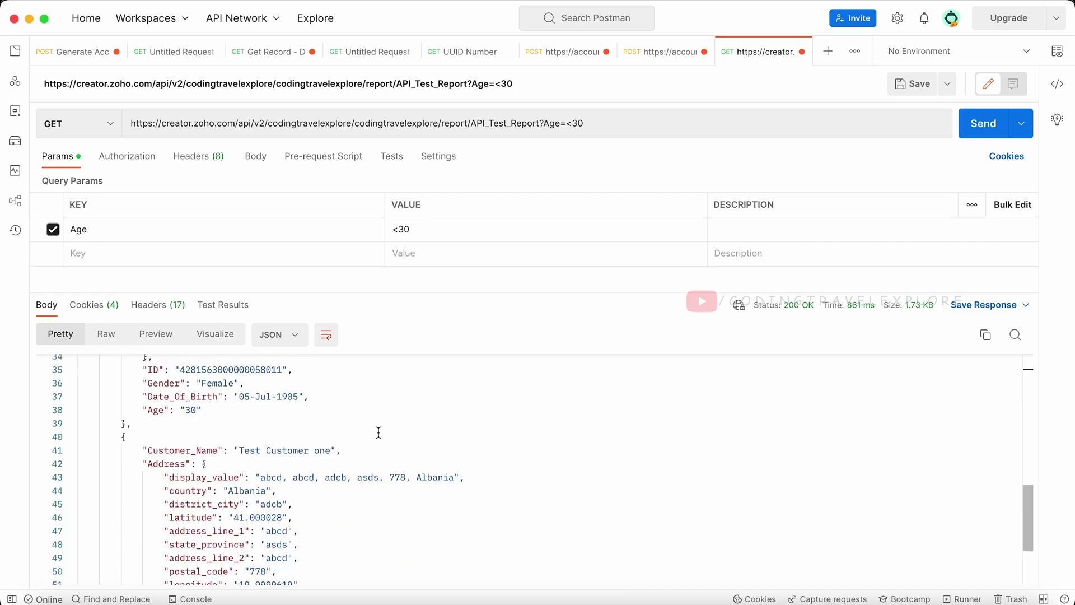
pyautogui.scroll(-2, 378, 433)
pyautogui.scroll(-1, 378, 433)
pyautogui.scroll(2, 180, 527)
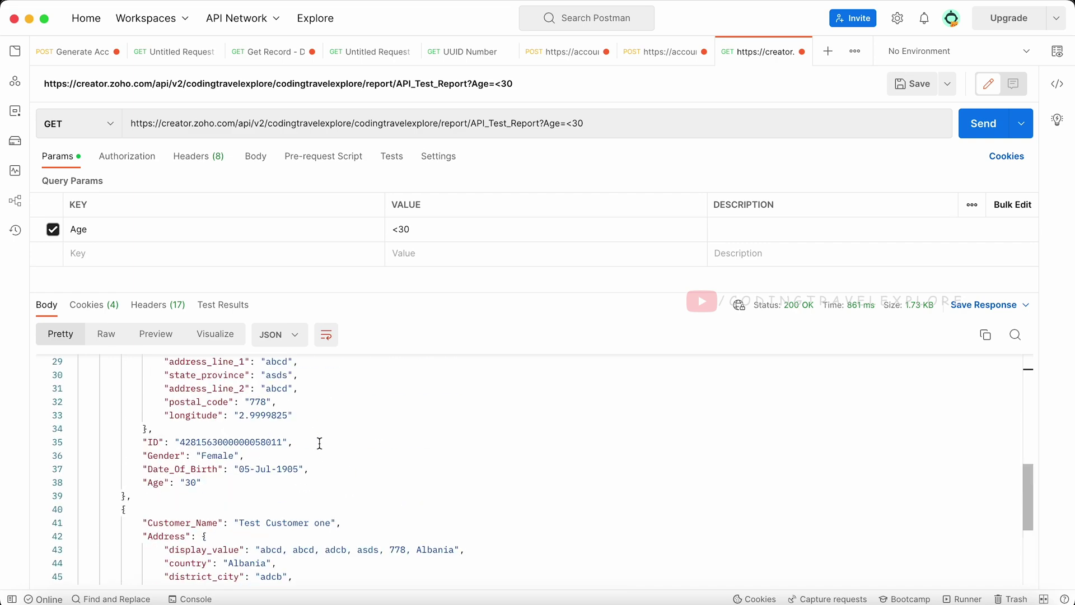